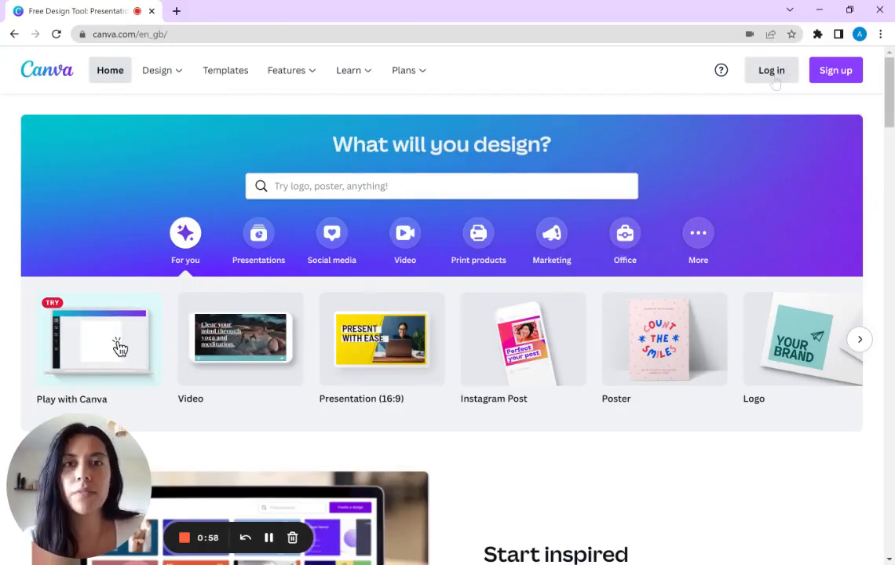
Step: Start signing up for an account with email and submit the user's email address to receive the verification code
{"action": "left_click", "coordinate": [846, 76]}
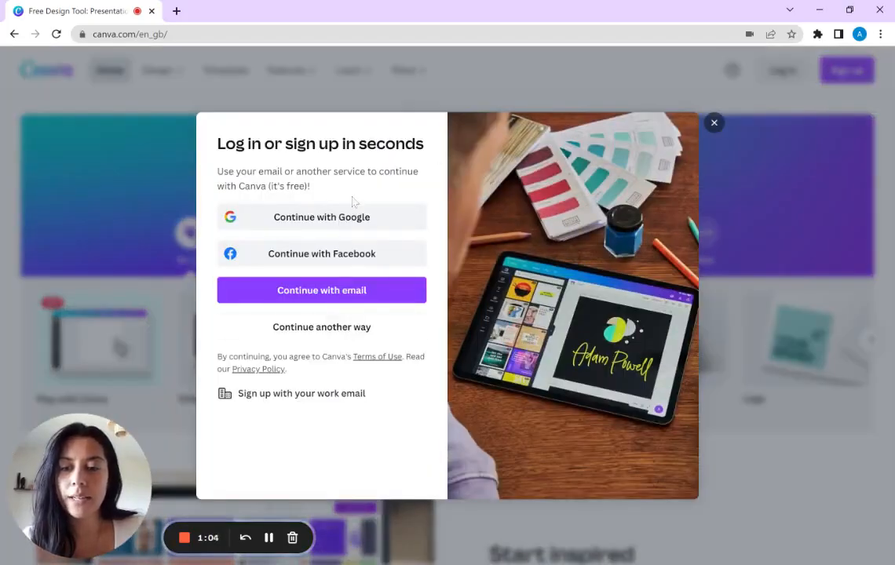
{"action": "left_click", "coordinate": [338, 292]}
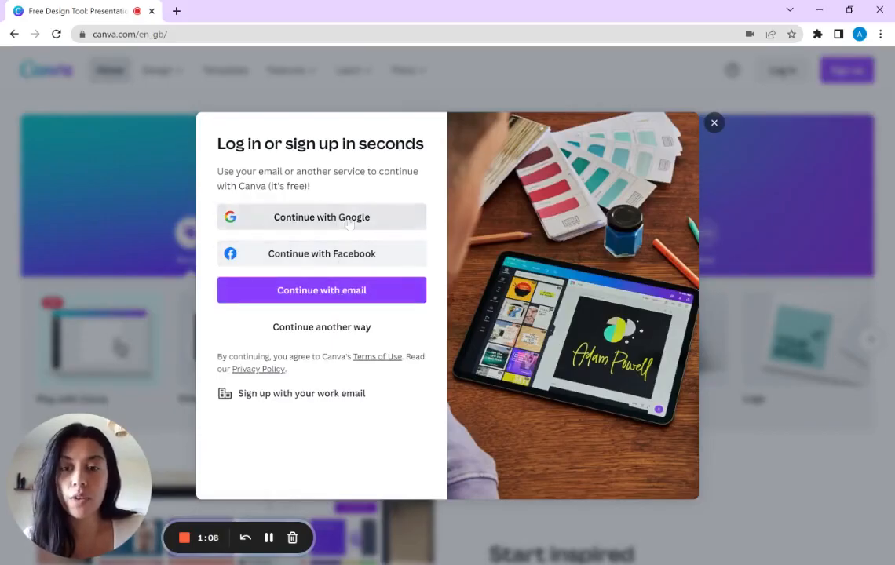
{"action": "left_click", "coordinate": [338, 297]}
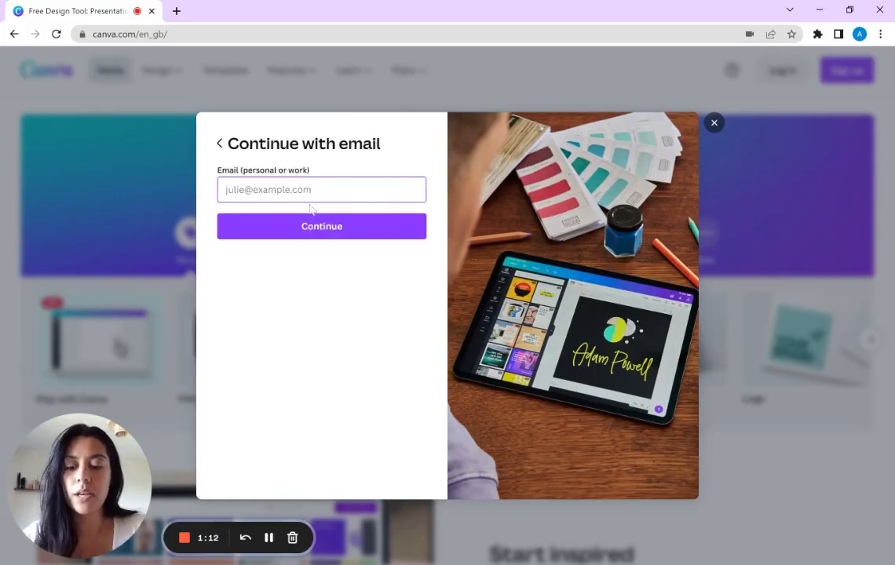
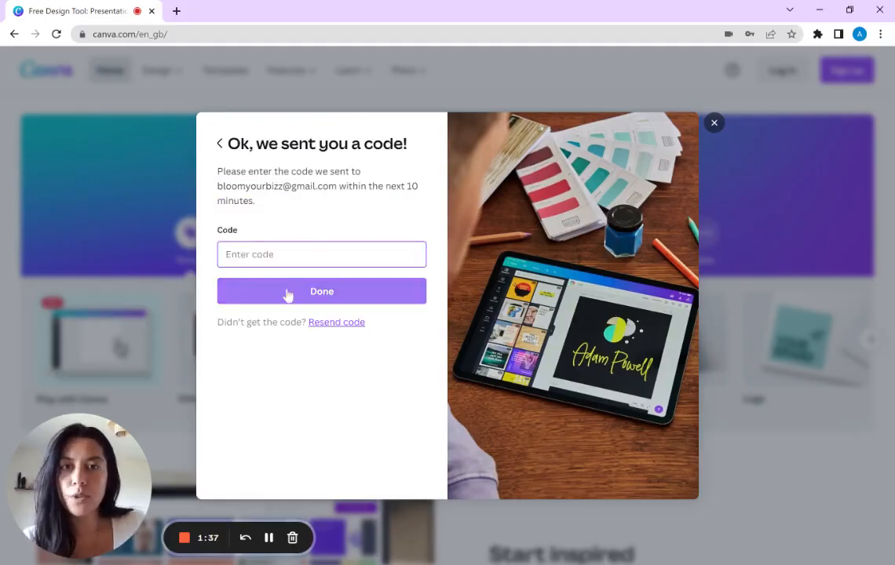
{"action": "left_click", "coordinate": [268, 538]}
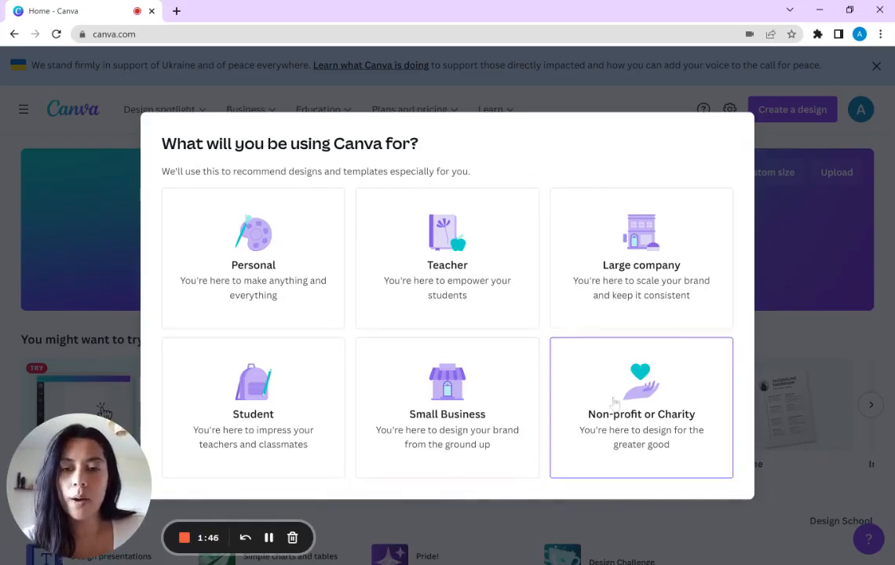
Step: Complete the onboarding by choosing an intended use and declining the nonprofit, team, Pro trial and email subscription offers
{"action": "left_click", "coordinate": [481, 401]}
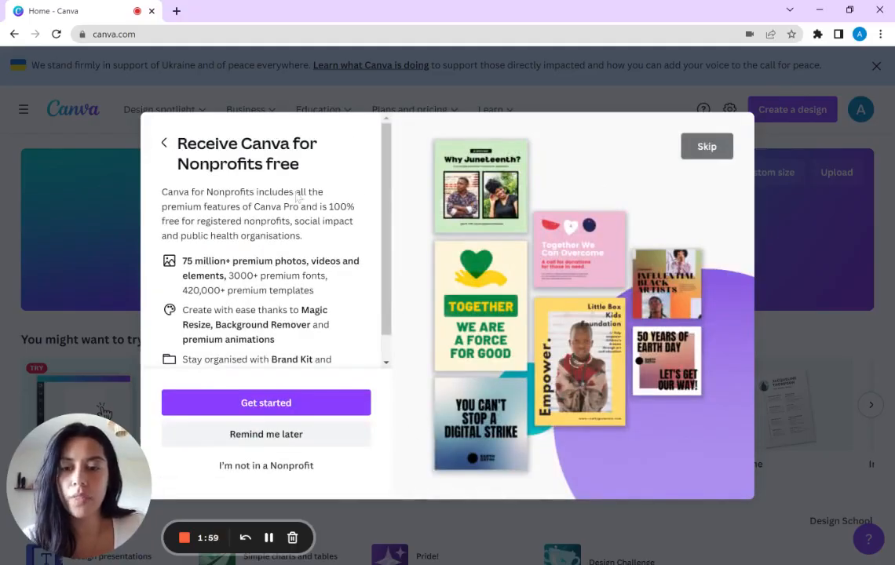
{"action": "left_click", "coordinate": [707, 147]}
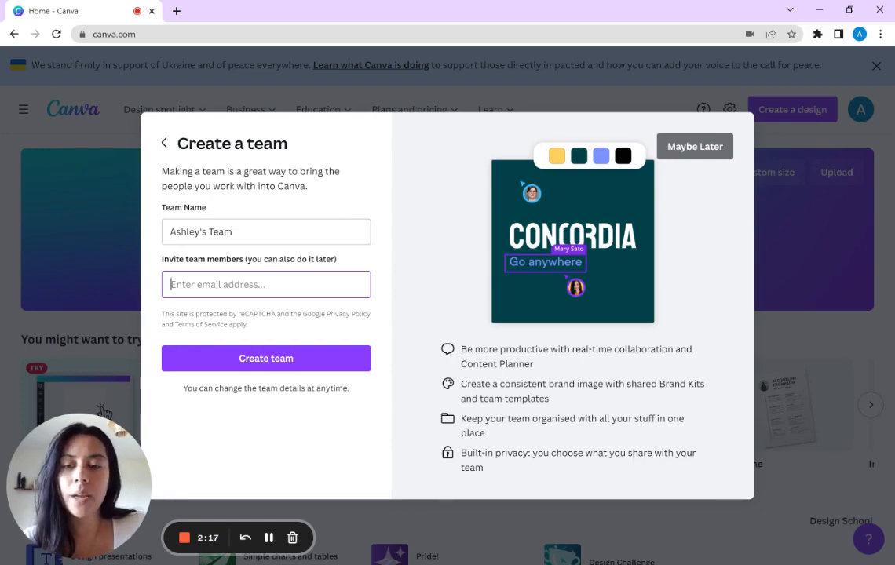
{"action": "left_click", "coordinate": [694, 146]}
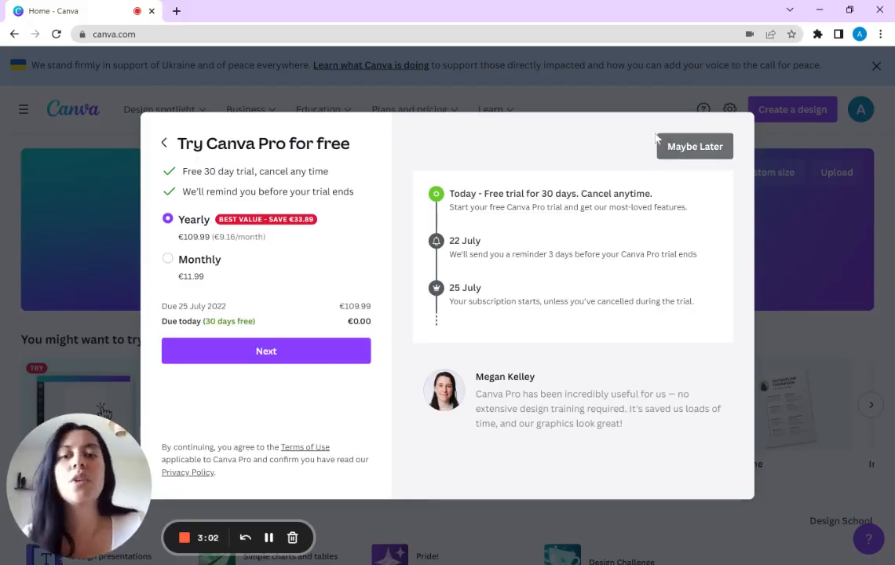
{"action": "left_click", "coordinate": [694, 149]}
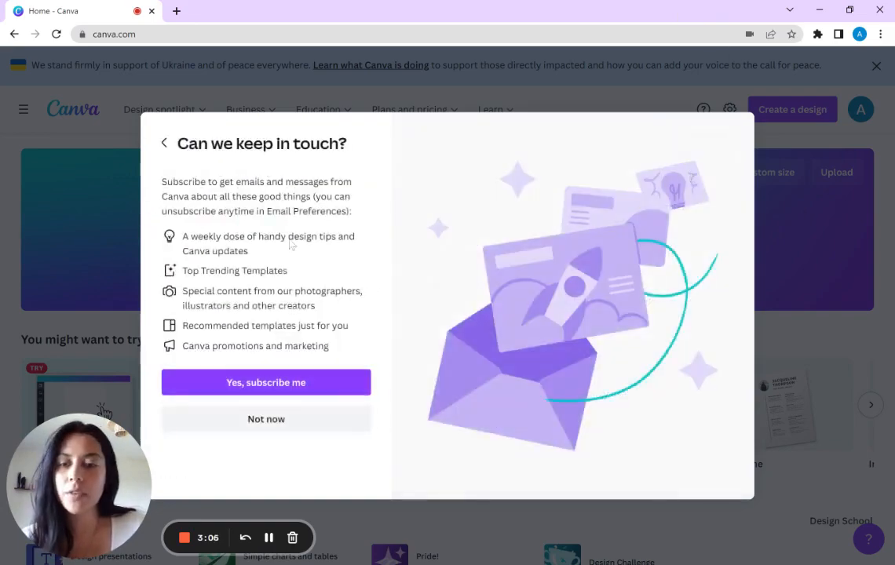
{"action": "left_click", "coordinate": [266, 419]}
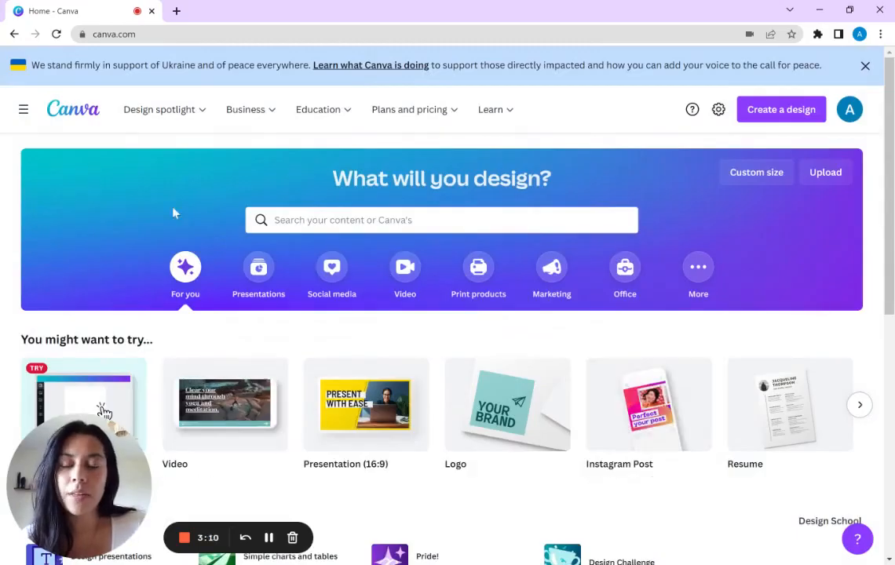
Step: Search the templates for "instagra" and show the suggested Instagram Post (1080 × 1080 px) designs
{"action": "mouse_move", "coordinate": [165, 109]}
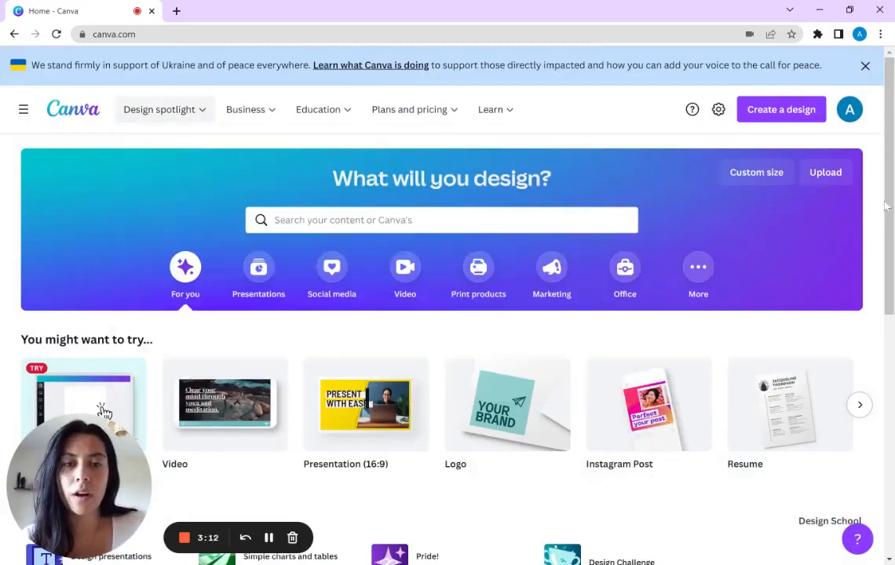
{"action": "scroll", "coordinate": [853, 331], "scroll_direction": "down", "scroll_amount": 2}
{"action": "scroll", "coordinate": [853, 331], "scroll_direction": "down", "scroll_amount": 5}
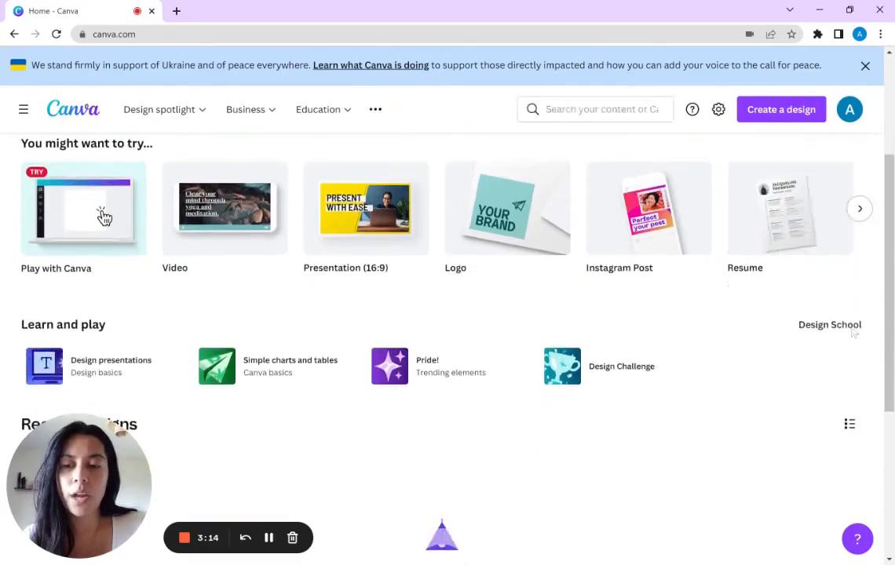
{"action": "scroll", "coordinate": [820, 334], "scroll_direction": "up", "scroll_amount": 4}
{"action": "scroll", "coordinate": [820, 334], "scroll_direction": "up", "scroll_amount": 2}
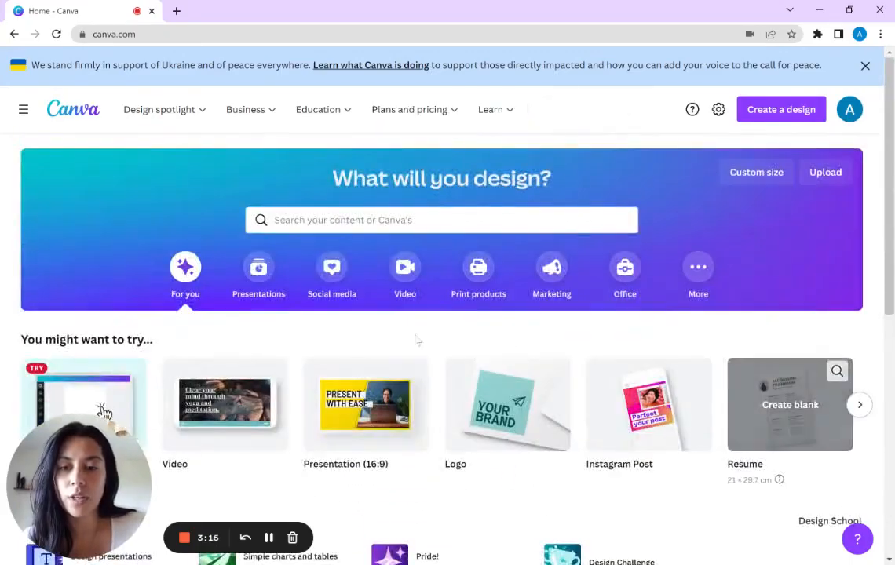
{"action": "scroll", "coordinate": [314, 343], "scroll_direction": "down", "scroll_amount": 1}
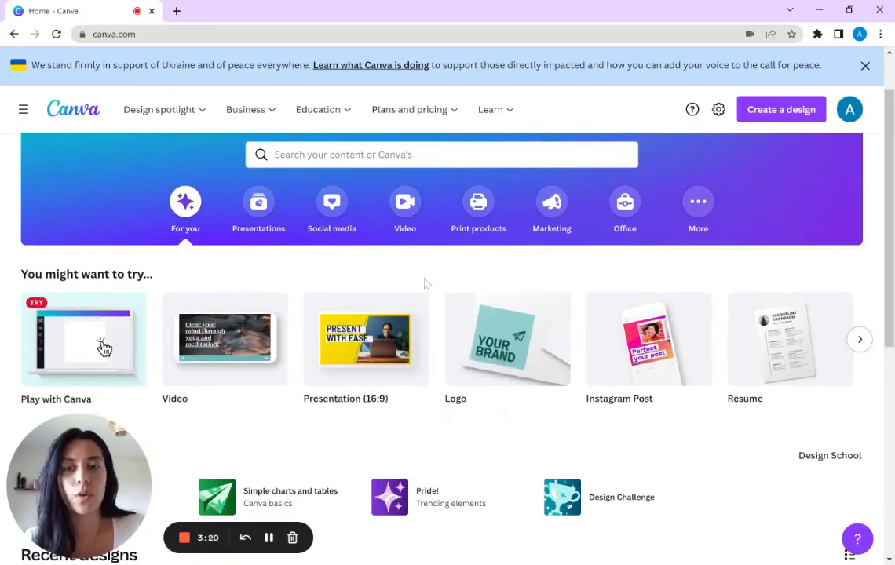
{"action": "left_click", "coordinate": [388, 155]}
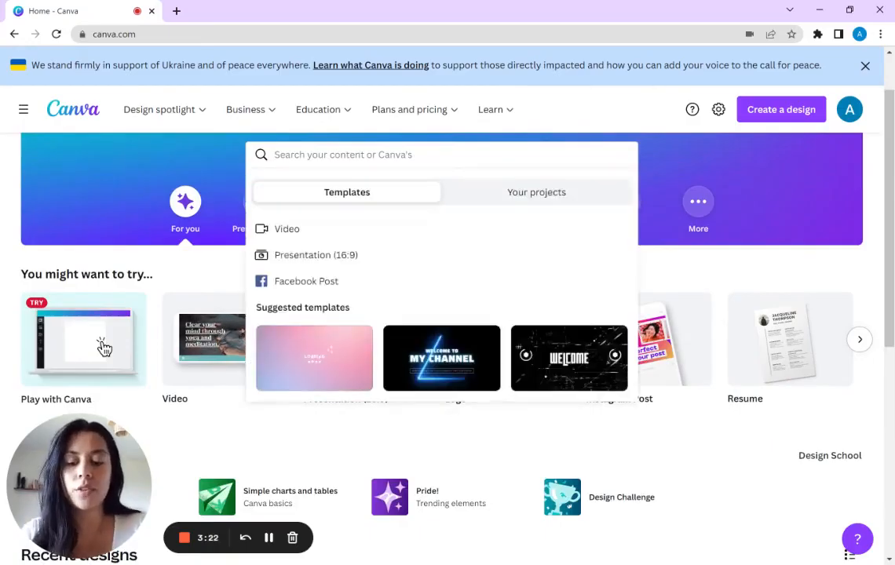
{"action": "type", "text": "instagra"}
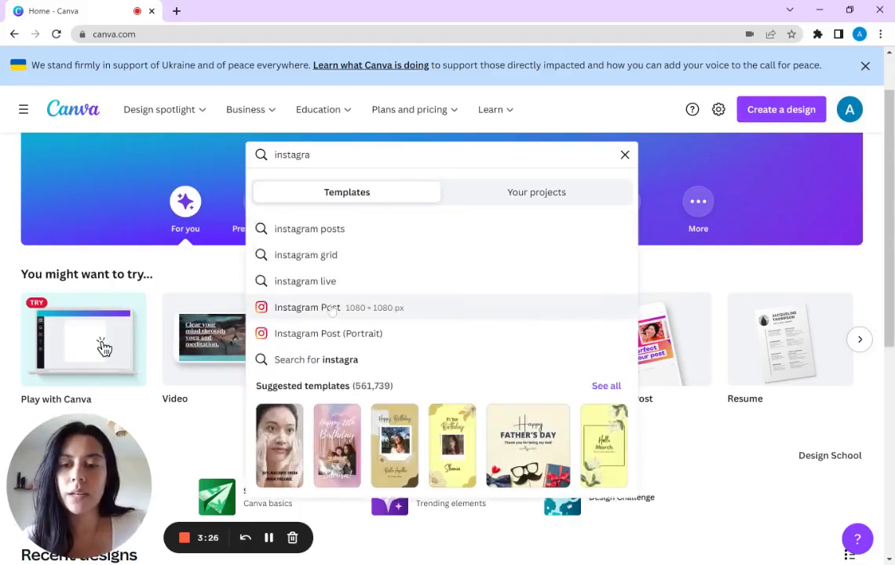
{"action": "left_click", "coordinate": [332, 310]}
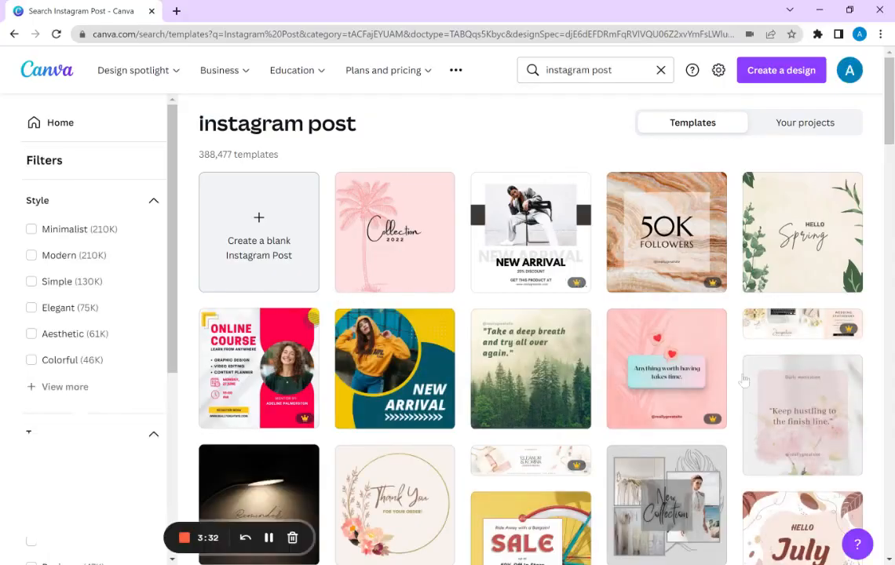
Step: Browse the Instagram post templates and open the beige "Hello Spring" design with green leaves for editing
{"action": "scroll", "coordinate": [453, 335], "scroll_direction": "down", "scroll_amount": 3}
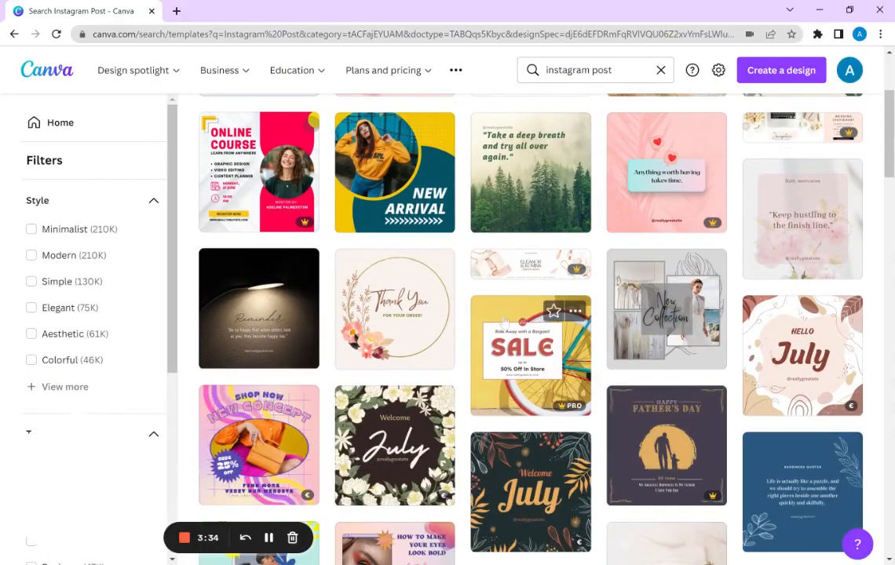
{"action": "scroll", "coordinate": [683, 393], "scroll_direction": "down", "scroll_amount": 4}
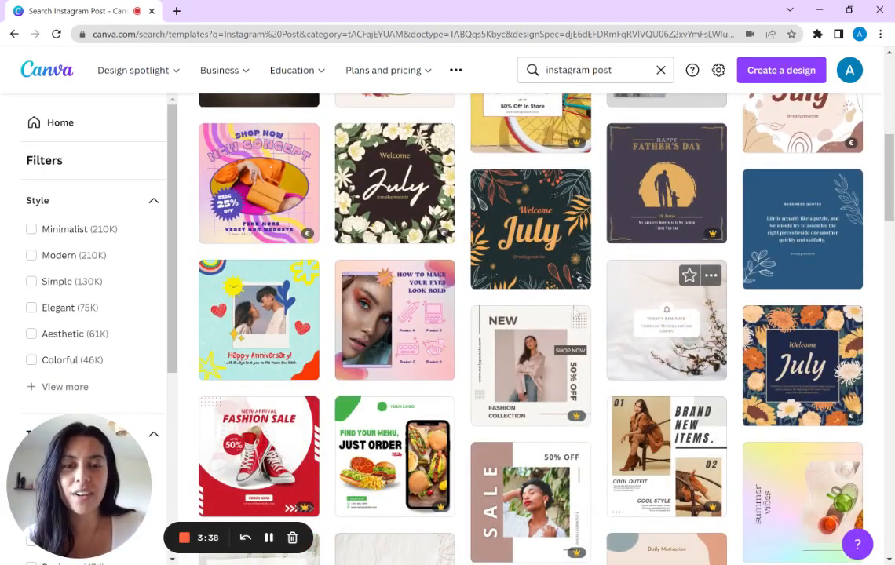
{"action": "scroll", "coordinate": [480, 396], "scroll_direction": "up", "scroll_amount": 5}
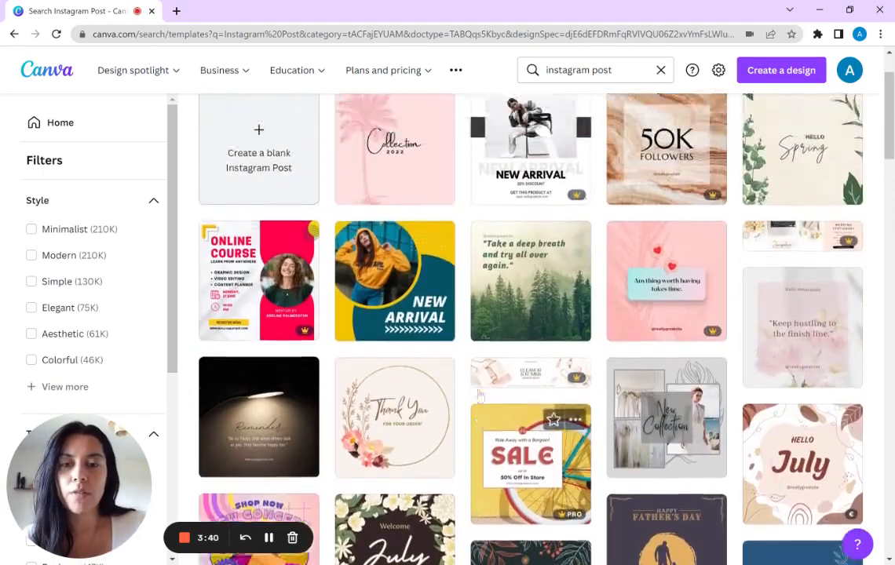
{"action": "scroll", "coordinate": [480, 396], "scroll_direction": "up", "scroll_amount": 2}
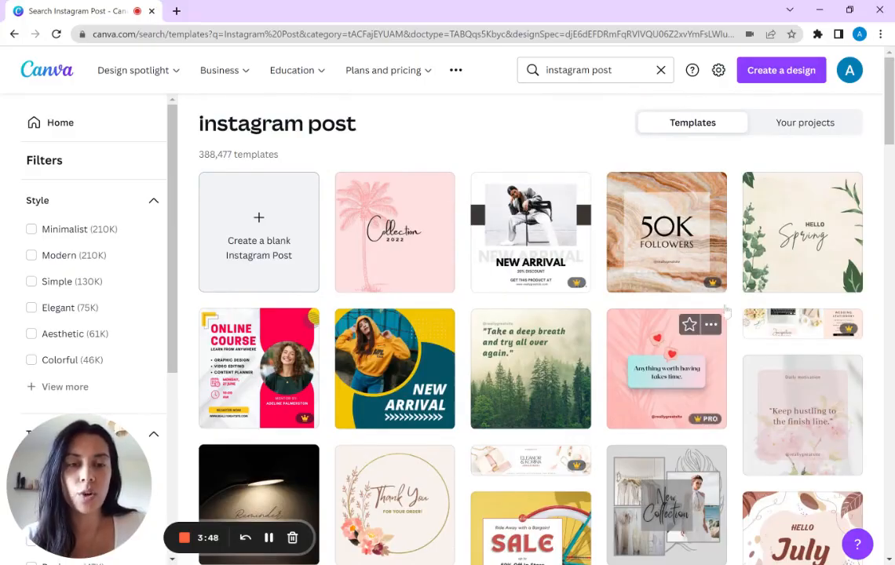
{"action": "left_click", "coordinate": [820, 259]}
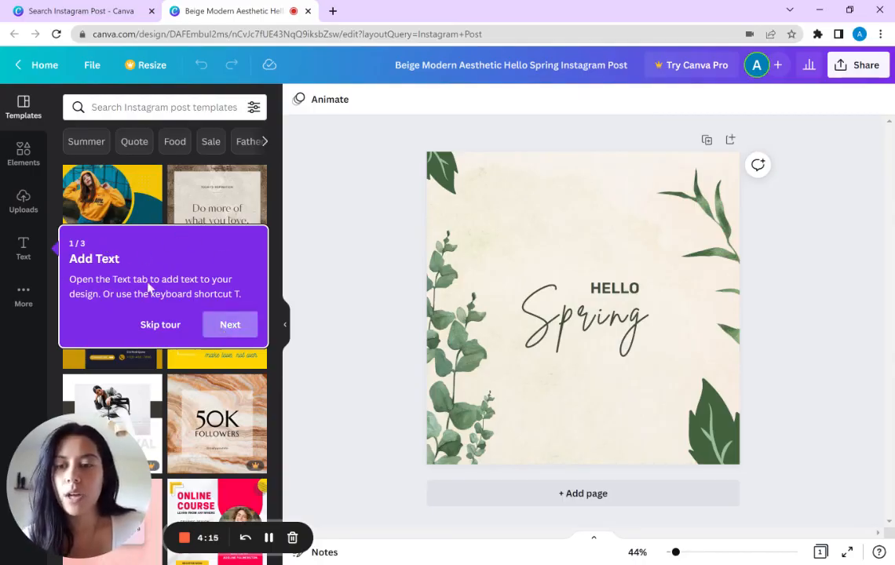
Step: Add a blank second page with a placeholder heading in its upper part and a subheading directly beneath it
{"action": "left_click", "coordinate": [25, 252]}
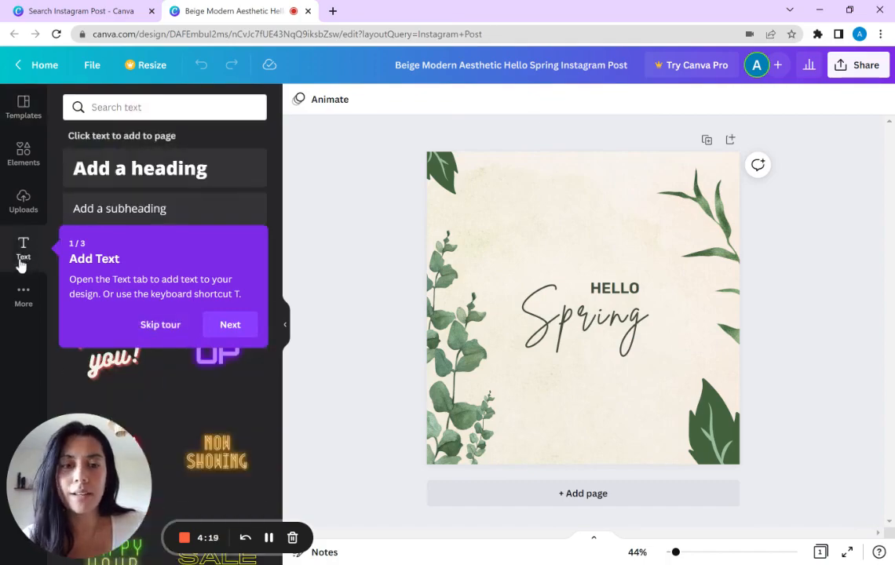
{"action": "left_click", "coordinate": [730, 140]}
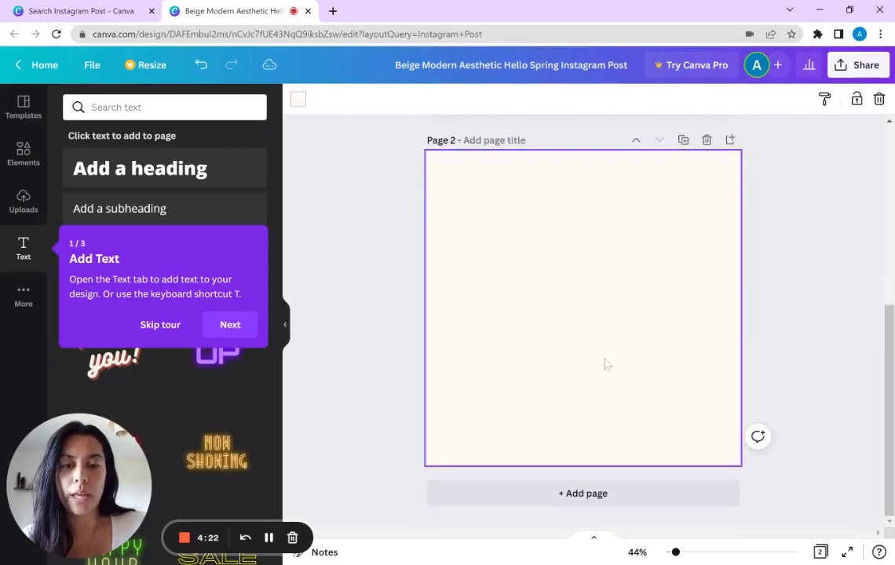
{"action": "left_click", "coordinate": [154, 182]}
{"action": "left_click_drag", "start_coordinate": [594, 351], "coordinate": [605, 263]}
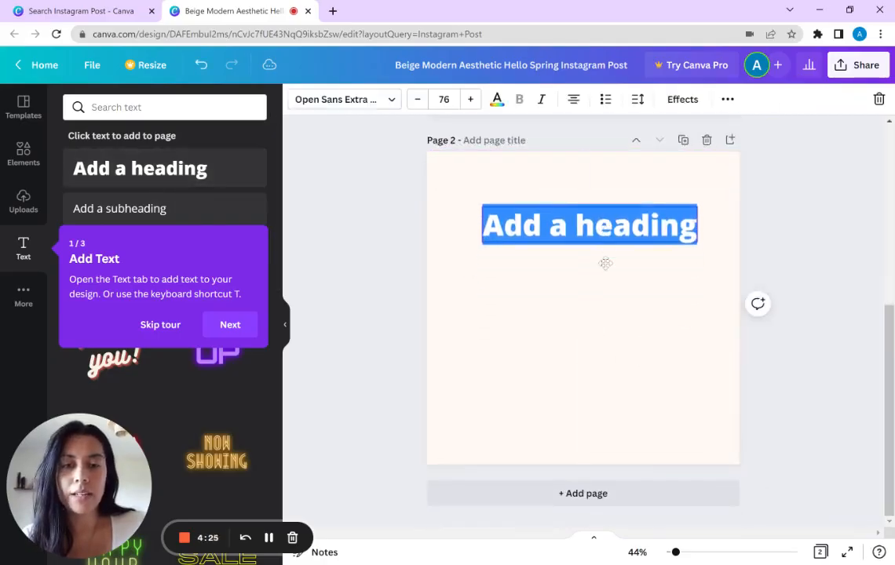
{"action": "left_click", "coordinate": [181, 208]}
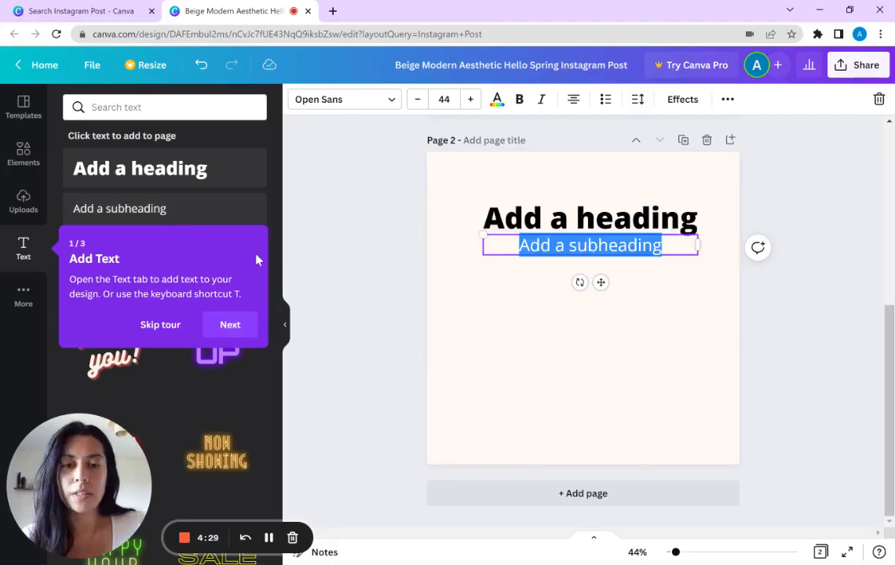
{"action": "left_click_drag", "start_coordinate": [599, 281], "coordinate": [593, 284]}
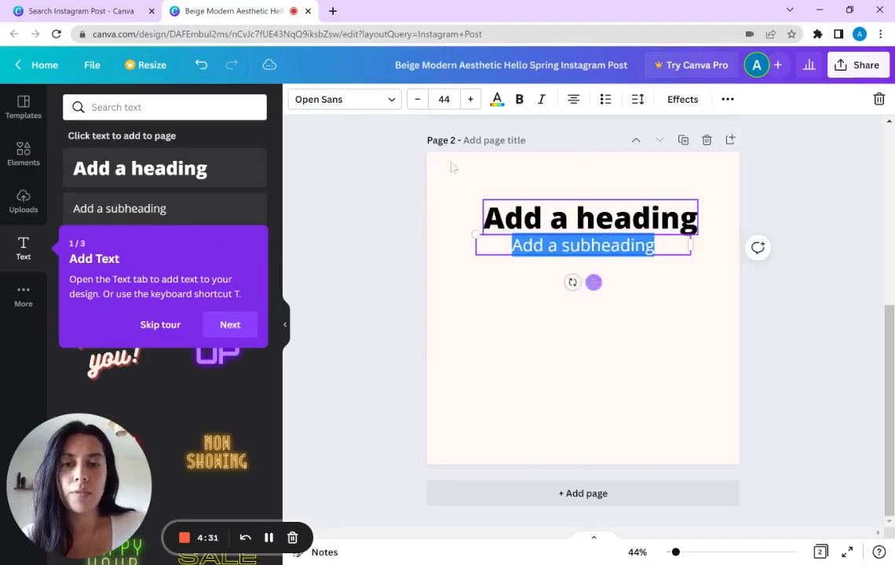
Step: Change the subheading's font to Agrandir Grand Medium
{"action": "left_click", "coordinate": [390, 102]}
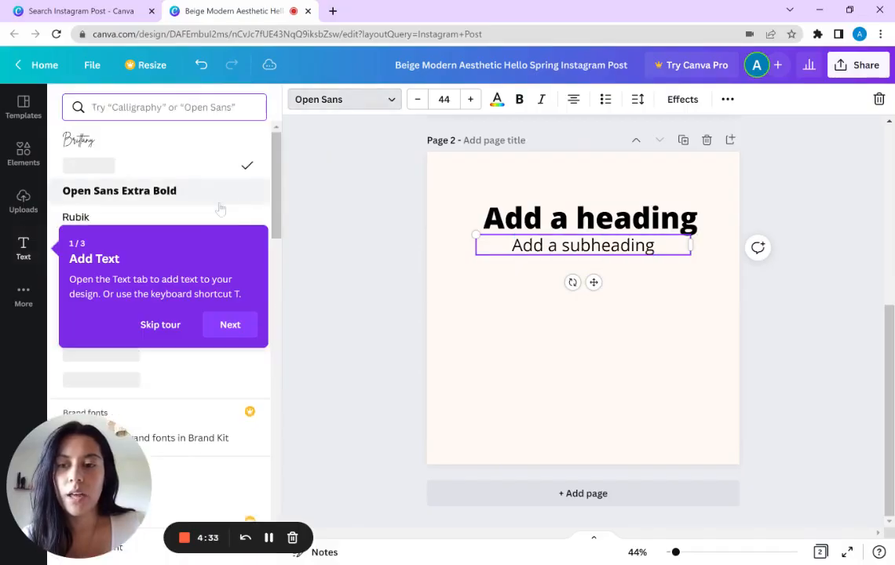
{"action": "scroll", "coordinate": [224, 202], "scroll_direction": "down", "scroll_amount": 1}
{"action": "left_click_drag", "start_coordinate": [281, 189], "coordinate": [275, 273]}
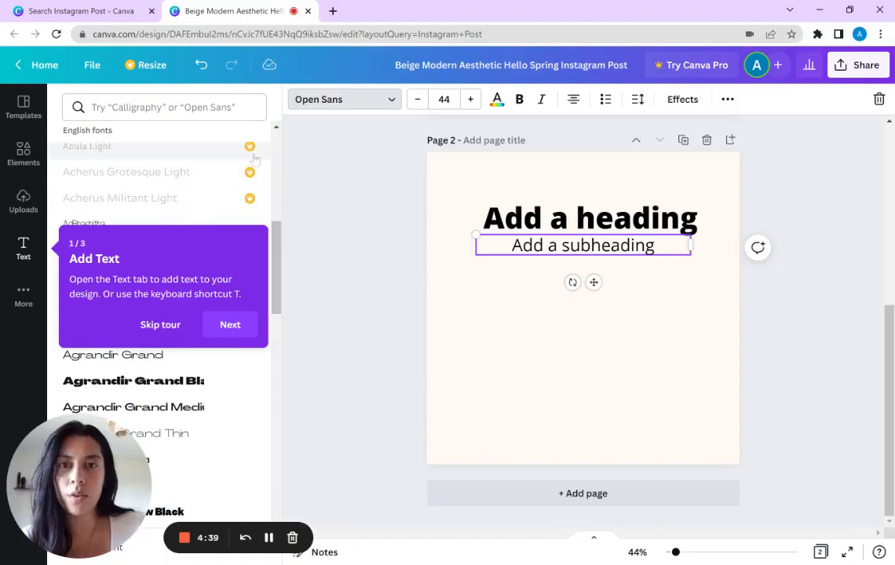
{"action": "left_click", "coordinate": [139, 172]}
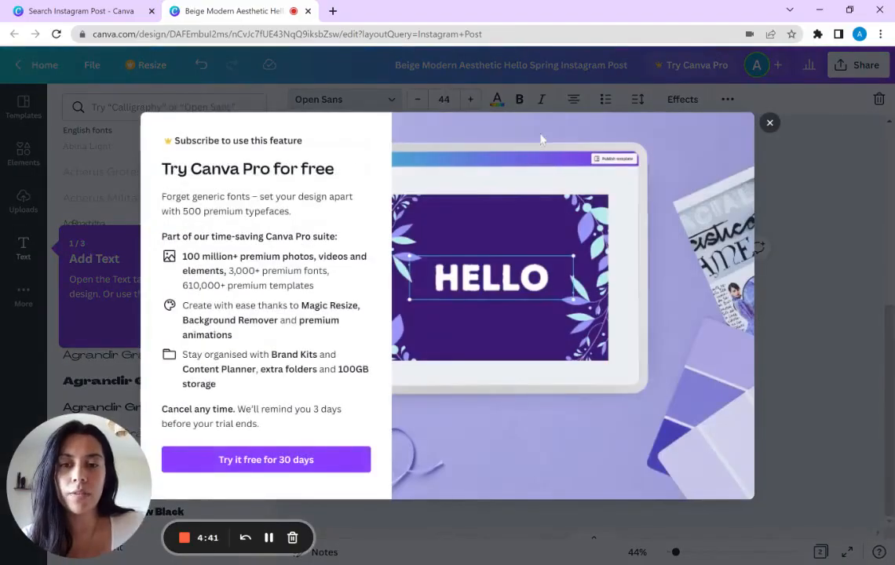
{"action": "left_click", "coordinate": [769, 123]}
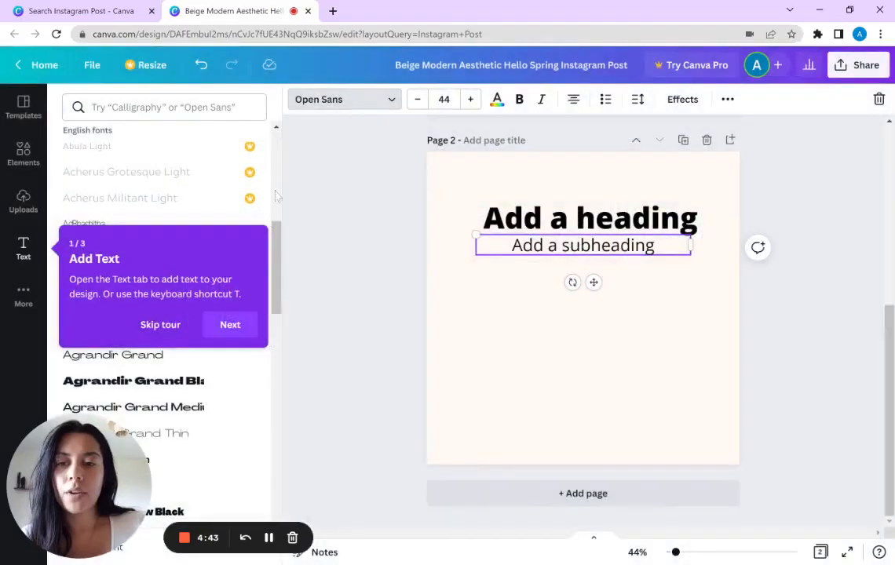
{"action": "left_click_drag", "start_coordinate": [276, 246], "coordinate": [273, 302]}
{"action": "left_click", "coordinate": [197, 167]}
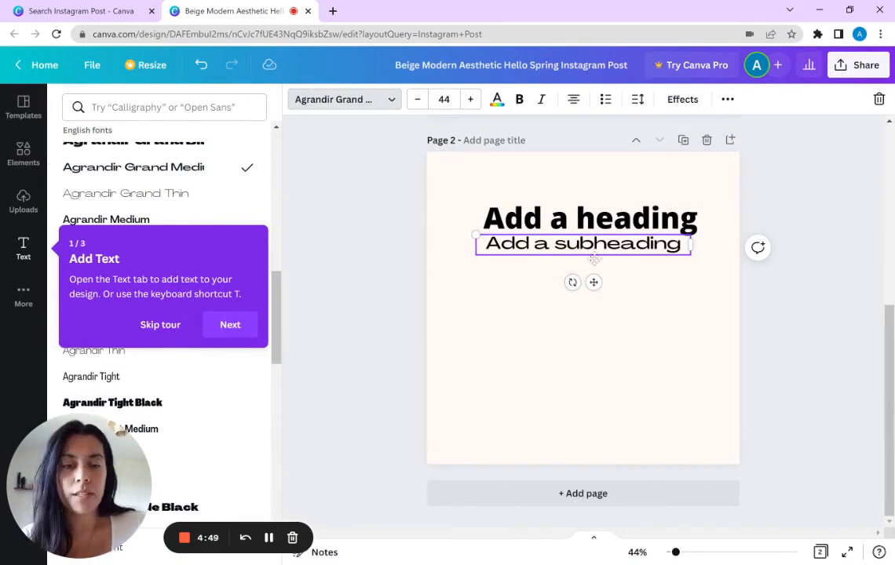
Step: Try bold formatting on the subheading, remove it again and set the text alignment to justified
{"action": "left_click", "coordinate": [497, 100]}
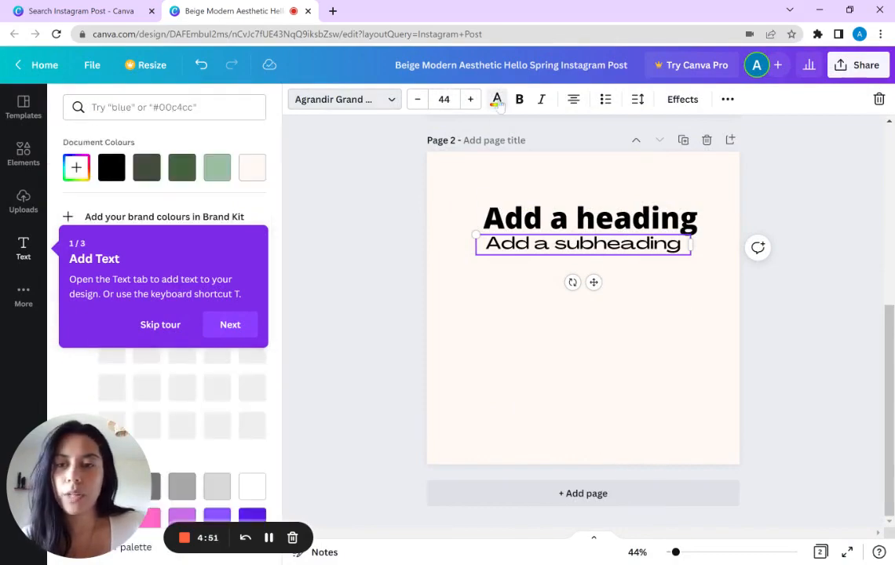
{"action": "left_click", "coordinate": [518, 103]}
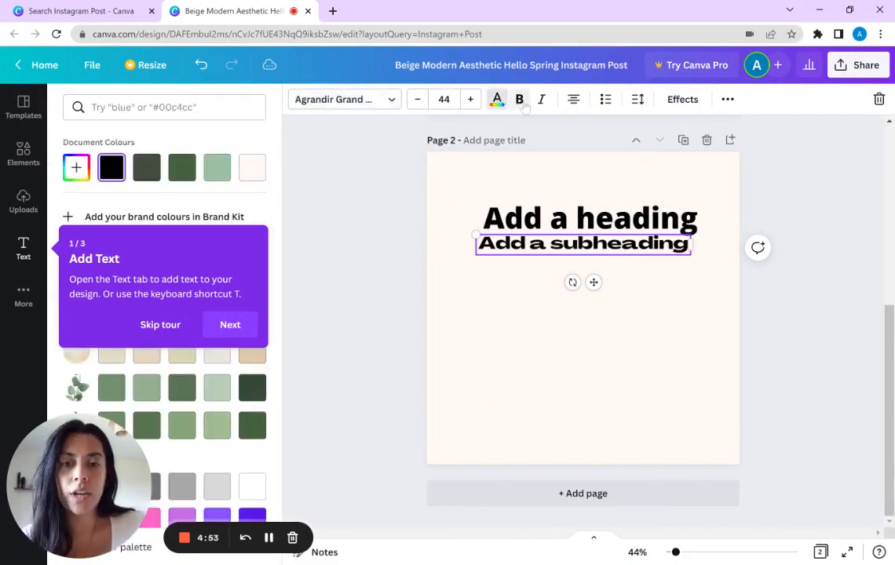
{"action": "left_click", "coordinate": [520, 101]}
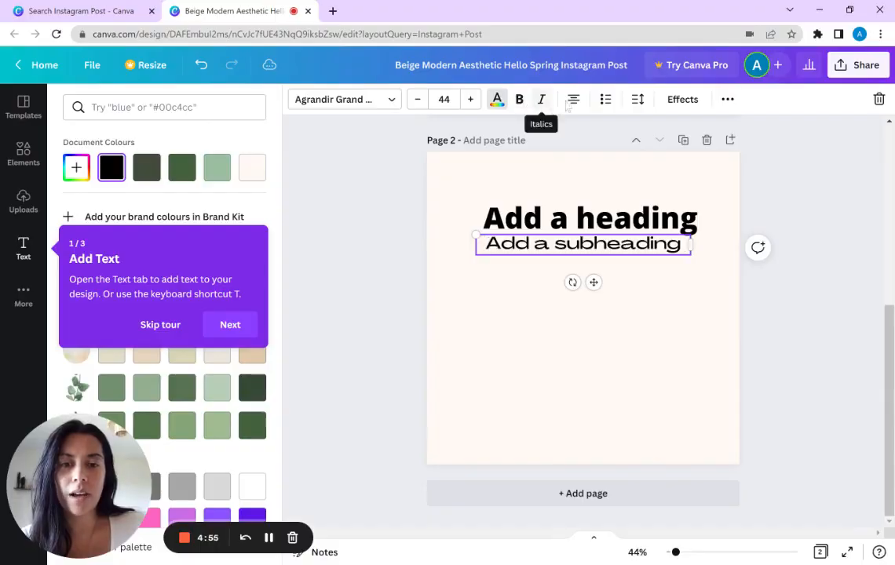
Step: Apply the Lift text effect to the subheading and tighten its letter spacing
{"action": "left_click", "coordinate": [682, 99]}
{"action": "left_click", "coordinate": [211, 186]}
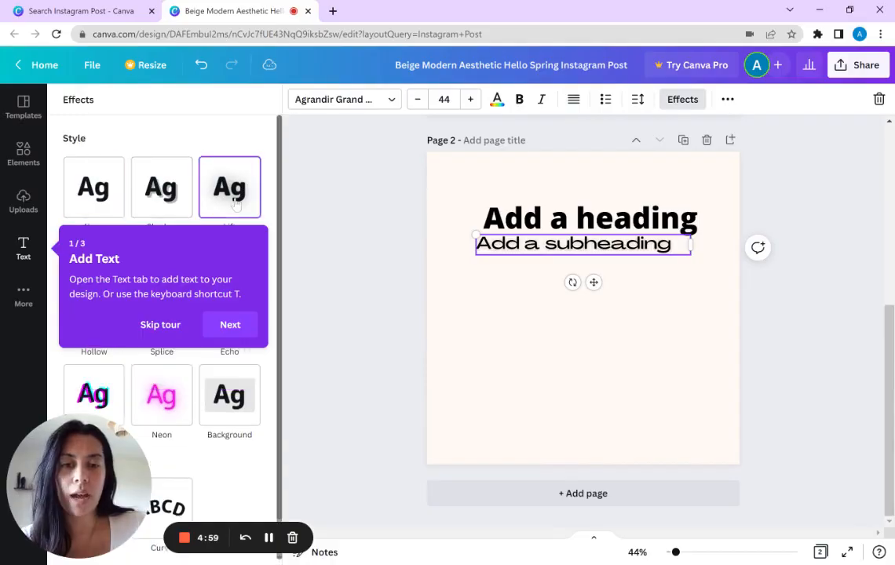
{"action": "left_click", "coordinate": [638, 101]}
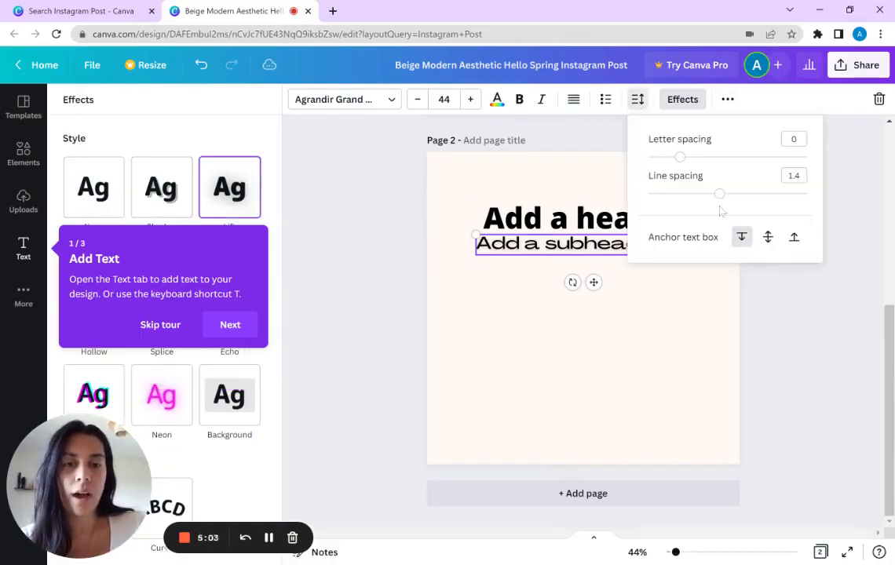
{"action": "left_click_drag", "start_coordinate": [683, 160], "coordinate": [658, 157]}
{"action": "left_click", "coordinate": [623, 366]}
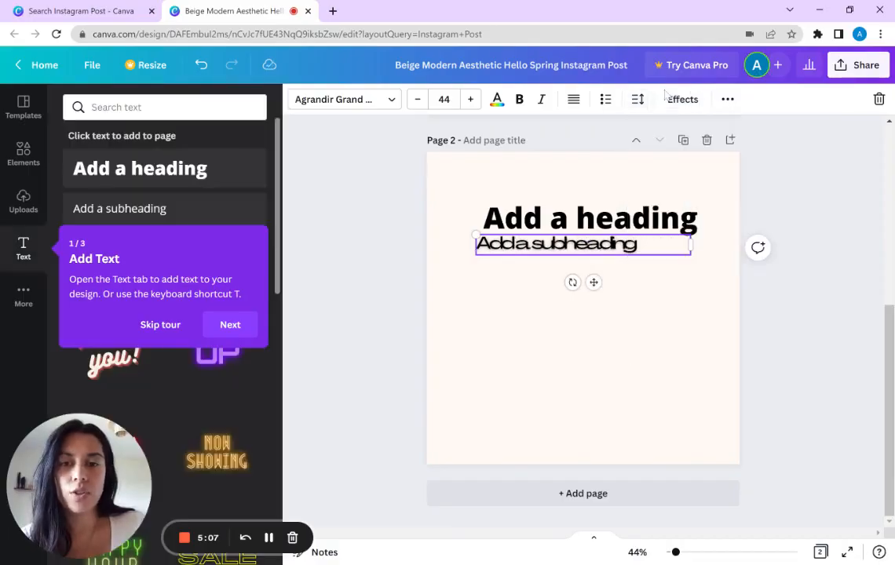
Step: Advance the guided tour to the tip on sharing and downloading, and show the uploads area
{"action": "left_click", "coordinate": [728, 100]}
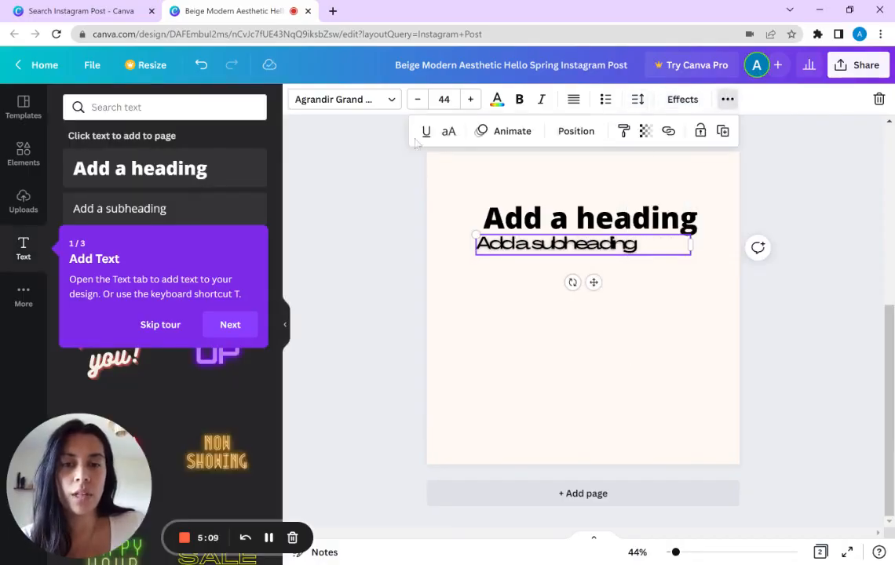
{"action": "left_click", "coordinate": [236, 331]}
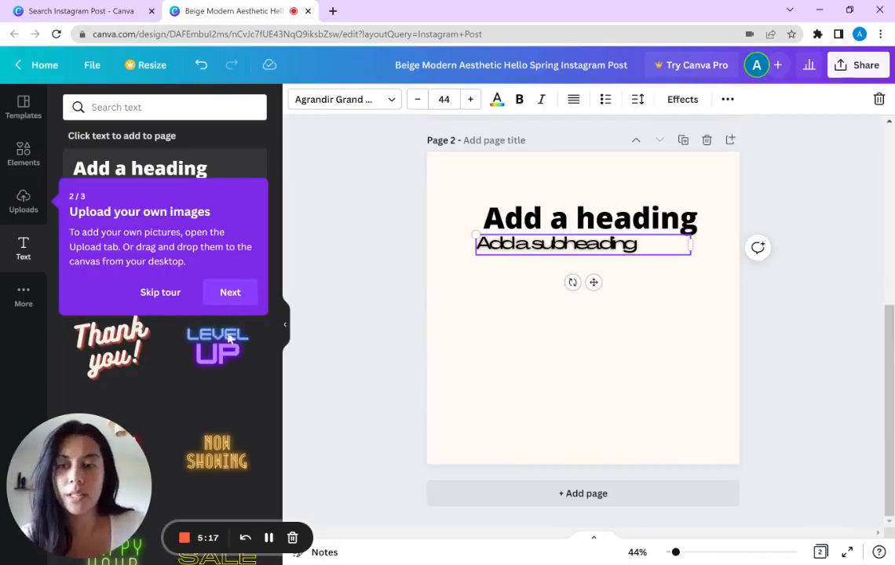
{"action": "left_click", "coordinate": [23, 200]}
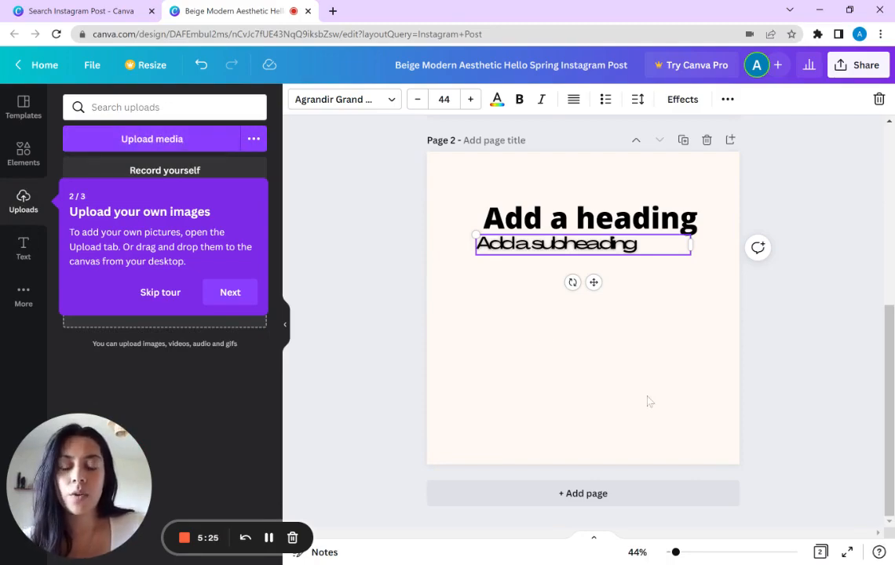
{"action": "left_click", "coordinate": [230, 295]}
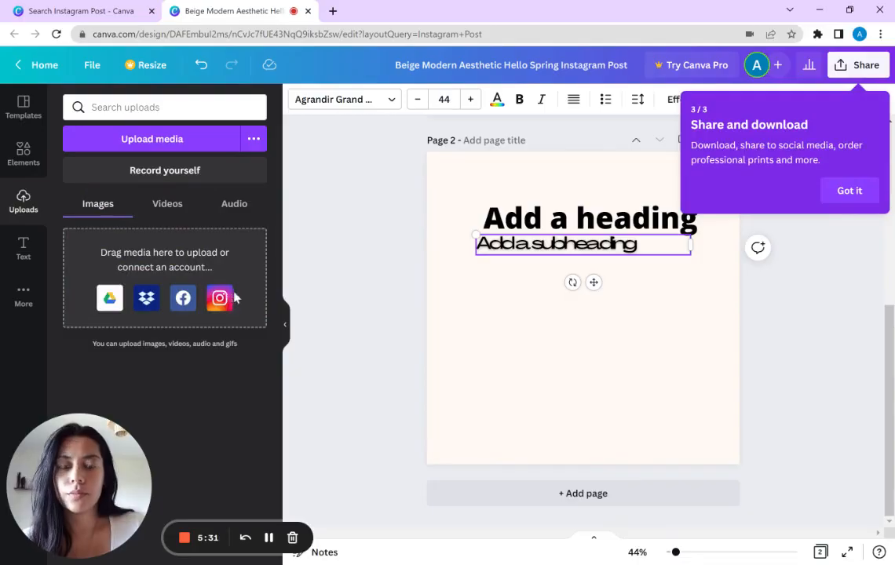
Step: Open the design's sharing settings and give anyone with the link edit access
{"action": "left_click", "coordinate": [650, 319]}
{"action": "scroll", "coordinate": [603, 305], "scroll_direction": "up", "scroll_amount": 5}
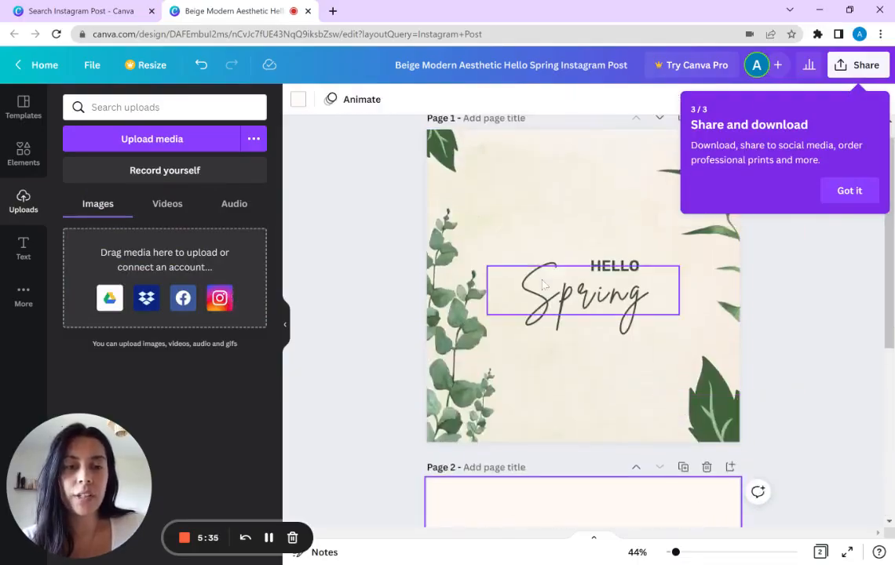
{"action": "left_click", "coordinate": [863, 70]}
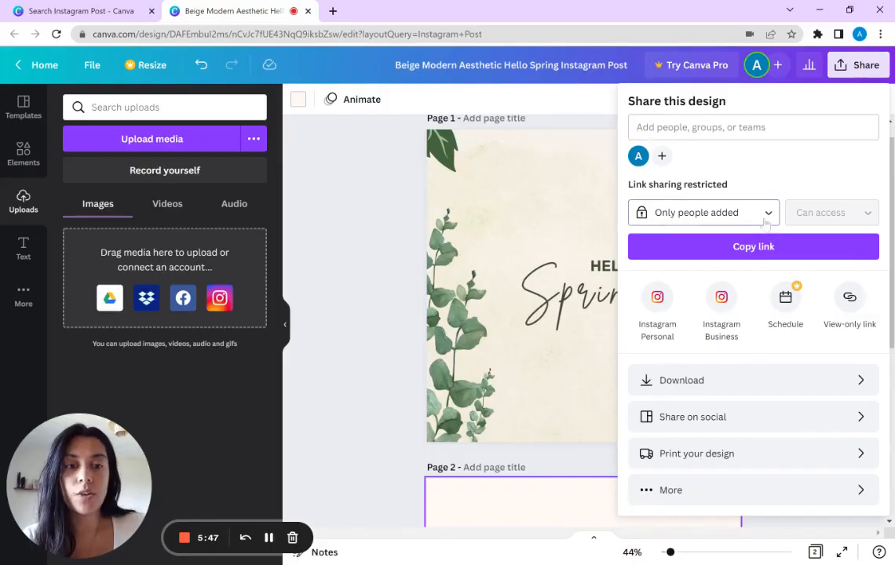
{"action": "left_click", "coordinate": [698, 213]}
{"action": "left_click", "coordinate": [730, 337]}
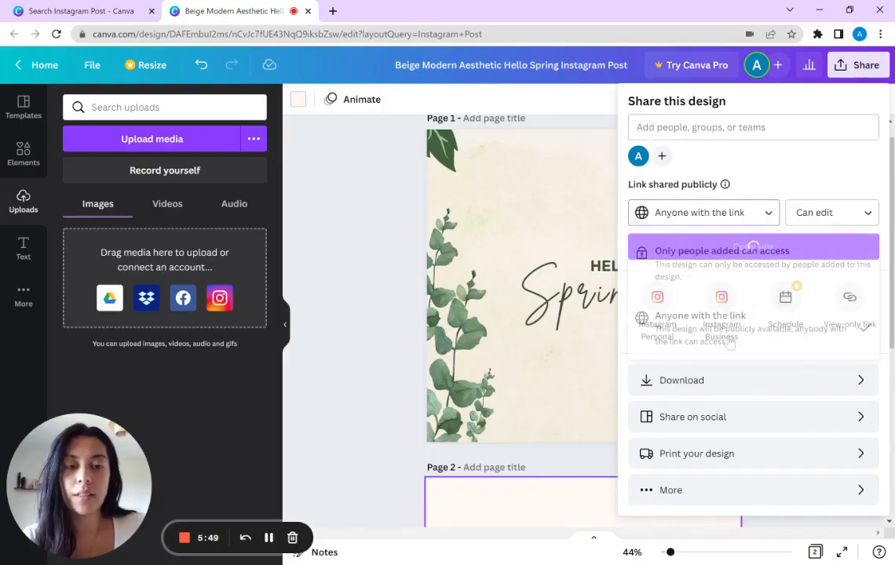
{"action": "left_click", "coordinate": [834, 215]}
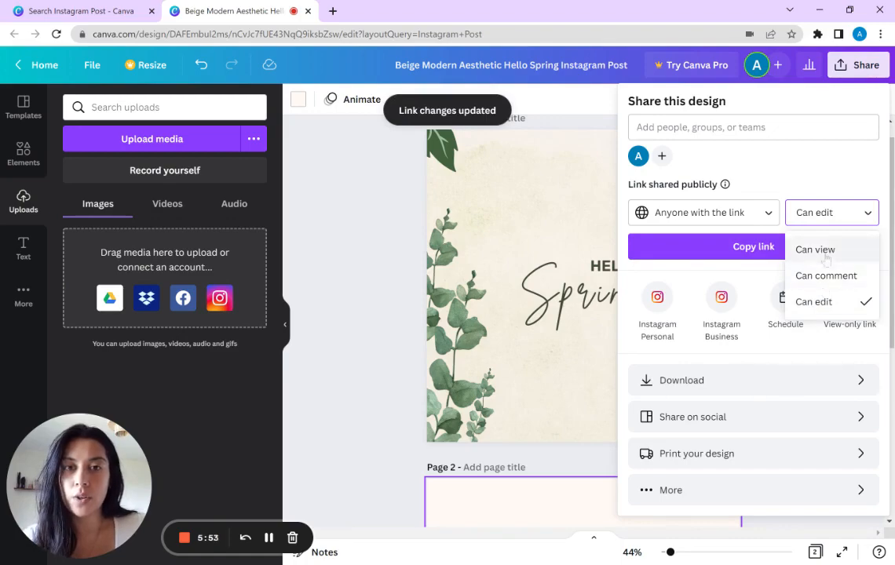
{"action": "left_click", "coordinate": [869, 160]}
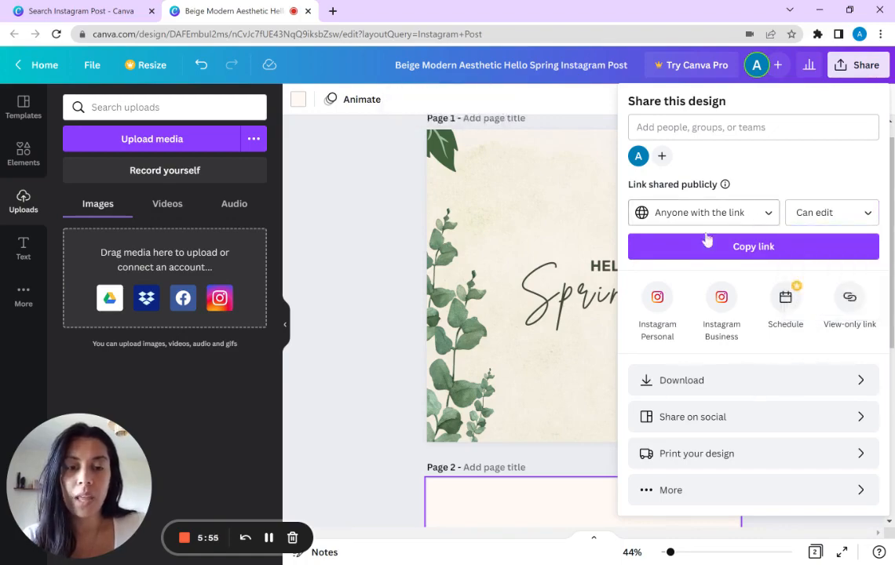
Step: Review the download file types, keep PNG and limit the download to page 1
{"action": "left_click", "coordinate": [761, 383]}
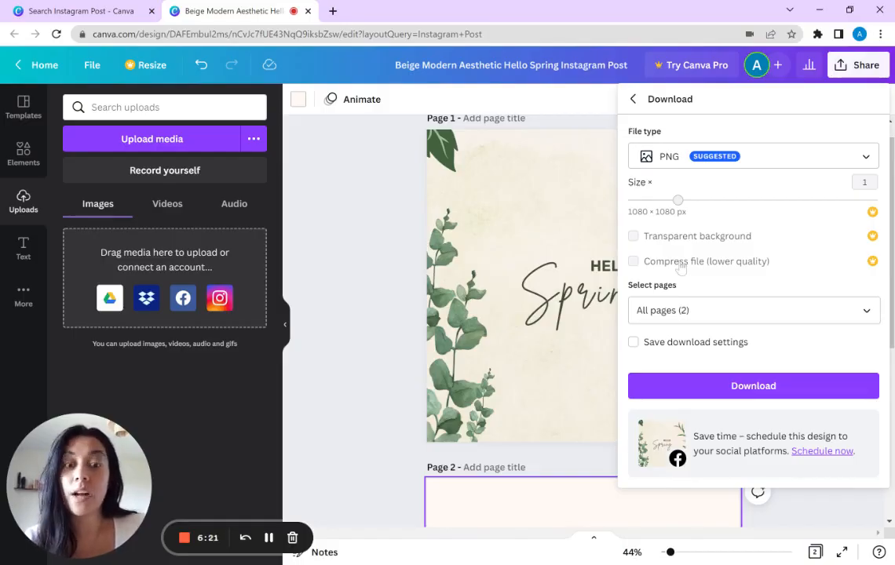
{"action": "left_click", "coordinate": [785, 162]}
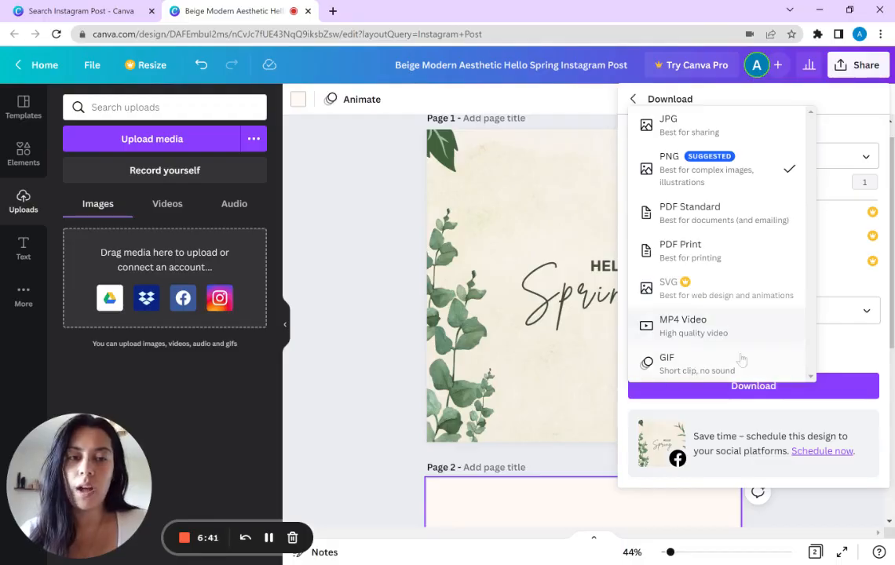
{"action": "left_click", "coordinate": [858, 134]}
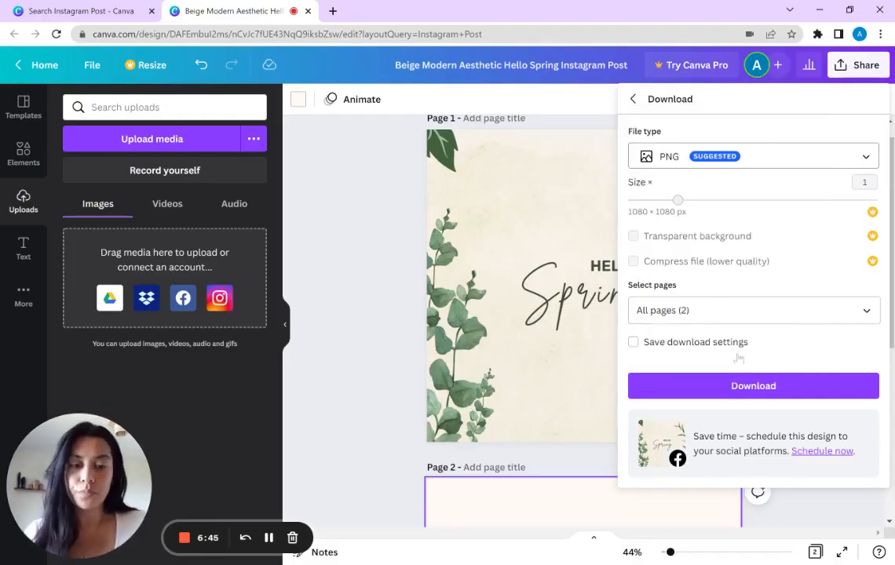
{"action": "left_click", "coordinate": [729, 310]}
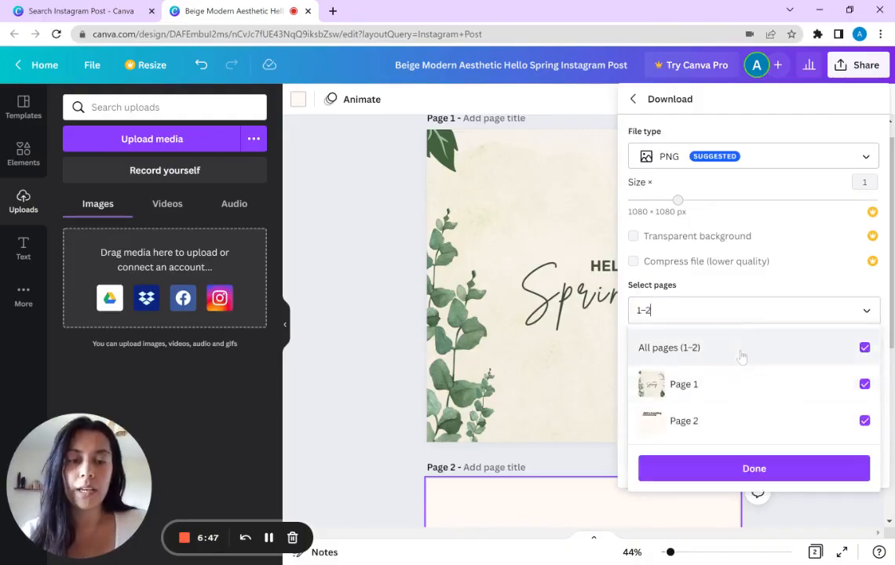
{"action": "left_click", "coordinate": [739, 354]}
{"action": "left_click", "coordinate": [724, 386]}
{"action": "left_click", "coordinate": [729, 472]}
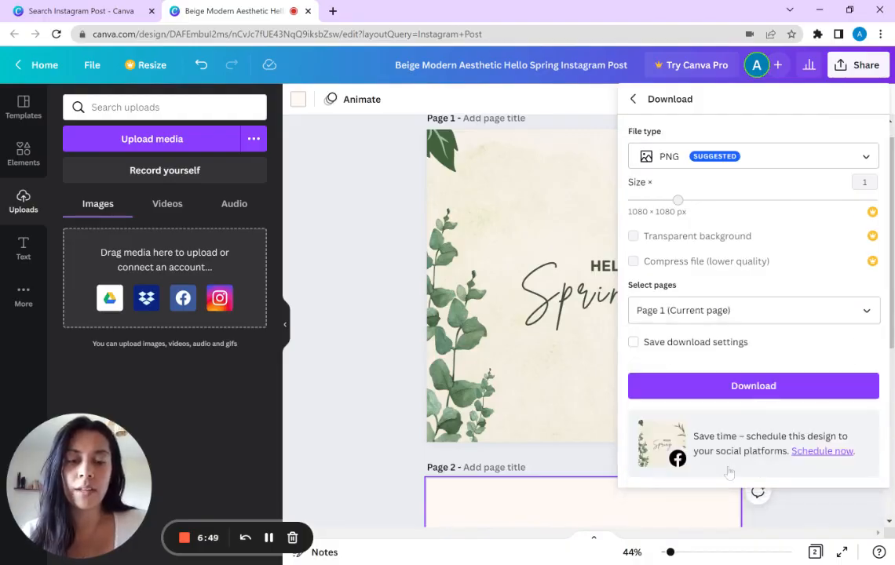
{"action": "left_click", "coordinate": [742, 392]}
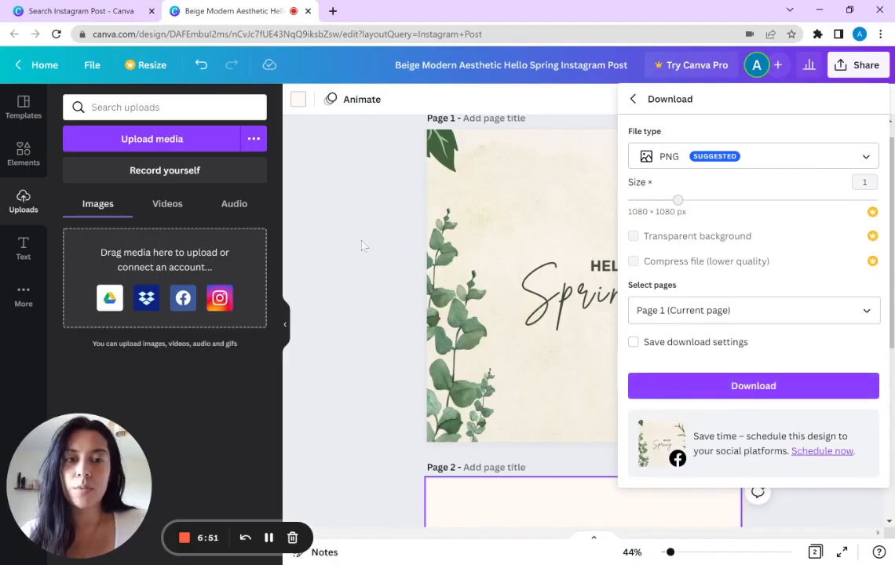
{"action": "left_click", "coordinate": [361, 269]}
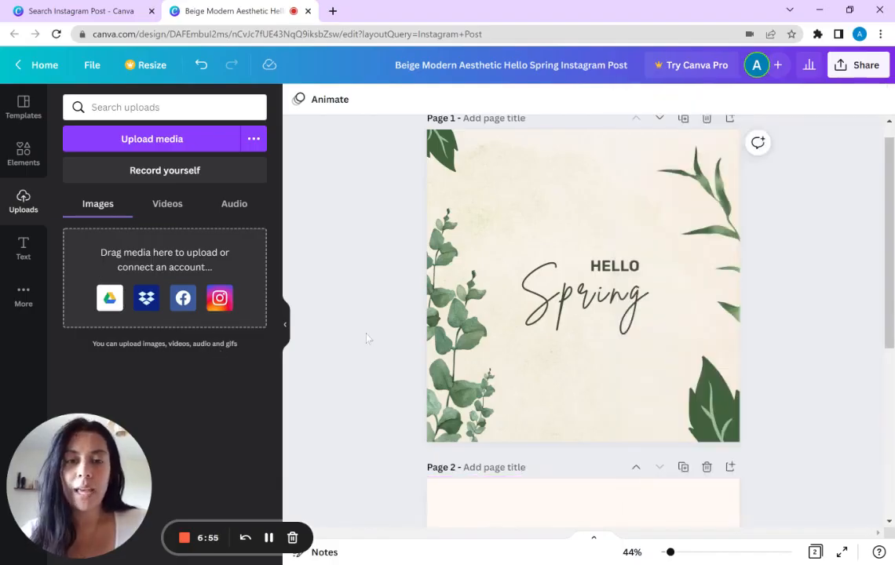
Step: Delete the thin green leaf branch along the right edge of page 1
{"action": "left_click", "coordinate": [640, 310]}
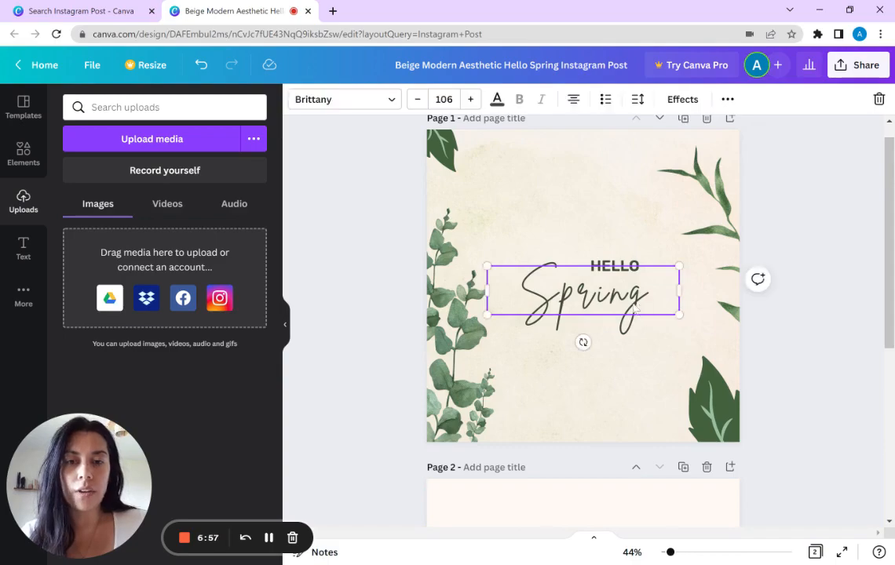
{"action": "left_click", "coordinate": [26, 162]}
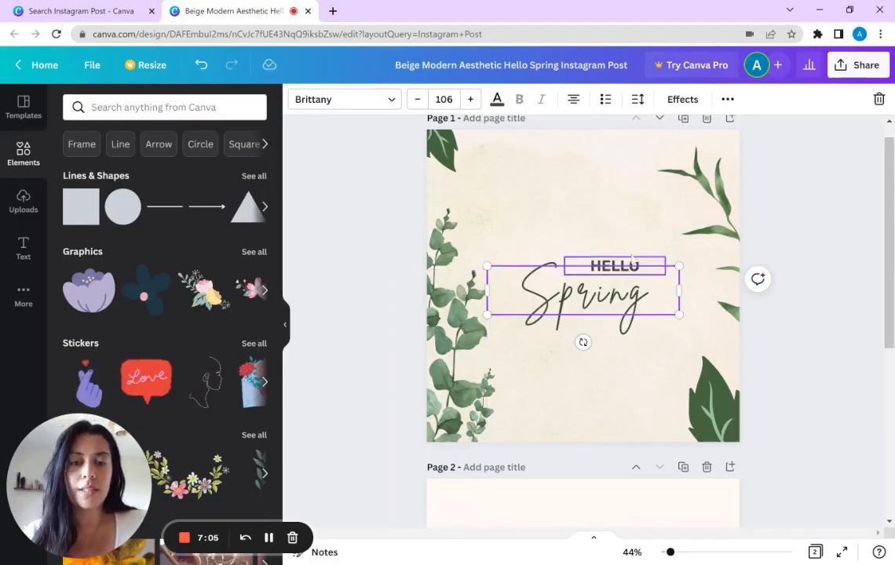
{"action": "left_click", "coordinate": [709, 218]}
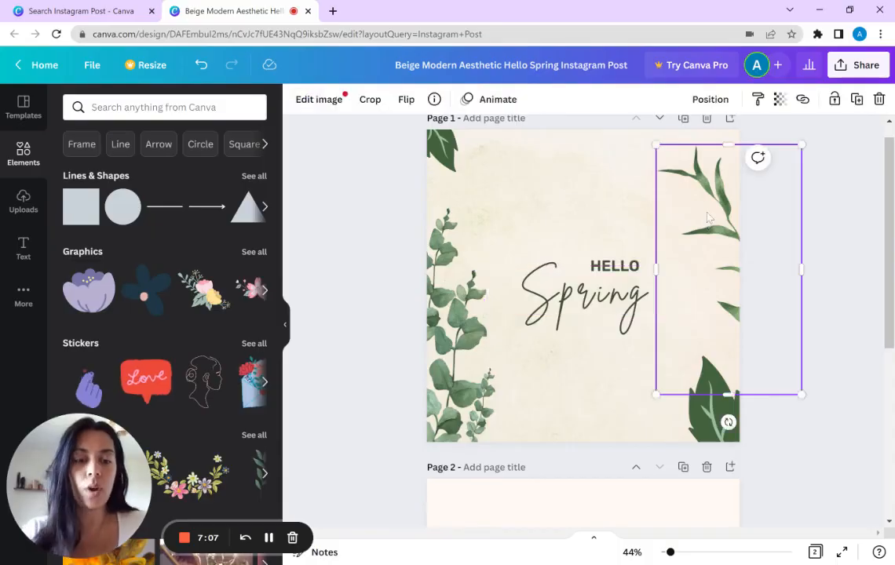
{"action": "key", "text": "Delete"}
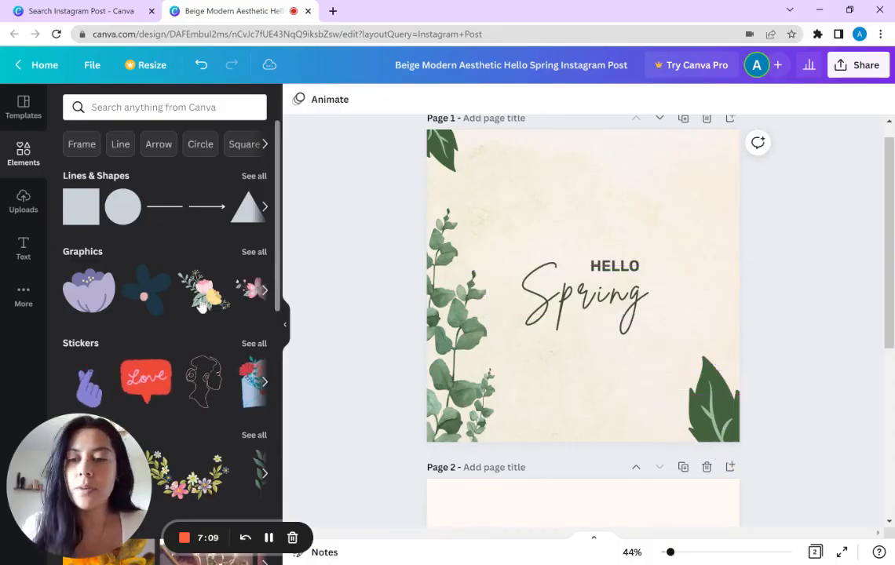
Step: Add the pink and yellow floral bouquet graphic to page 1 and flip it horizontally
{"action": "left_click", "coordinate": [202, 292]}
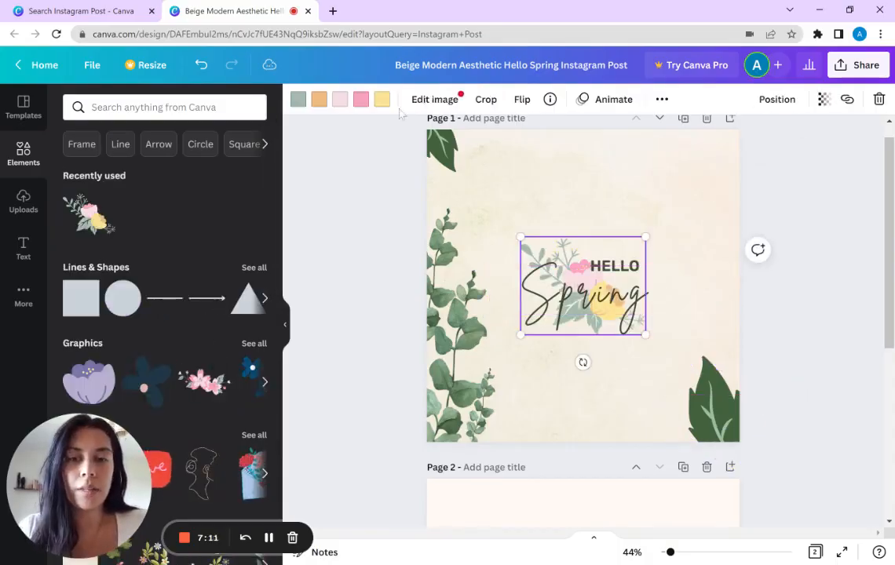
{"action": "left_click", "coordinate": [522, 99]}
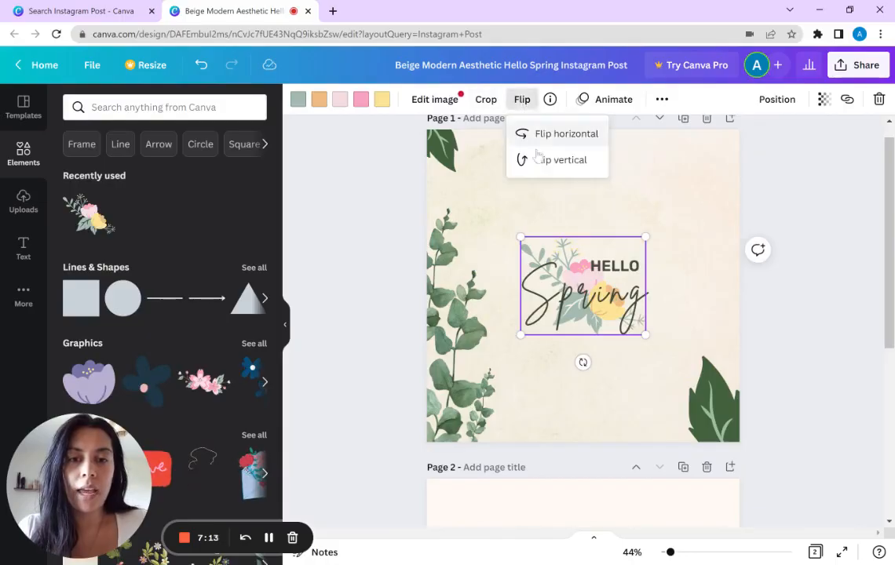
{"action": "left_click", "coordinate": [544, 135]}
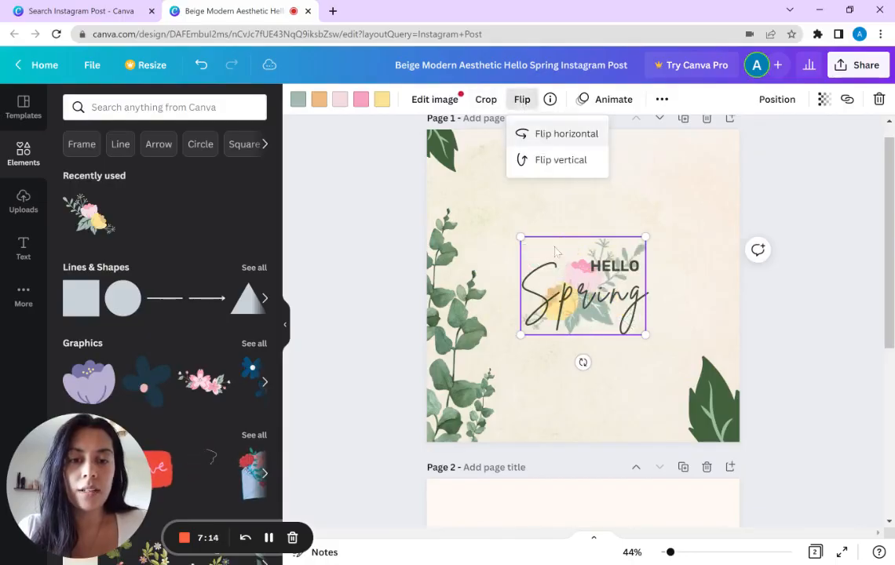
{"action": "left_click", "coordinate": [592, 331]}
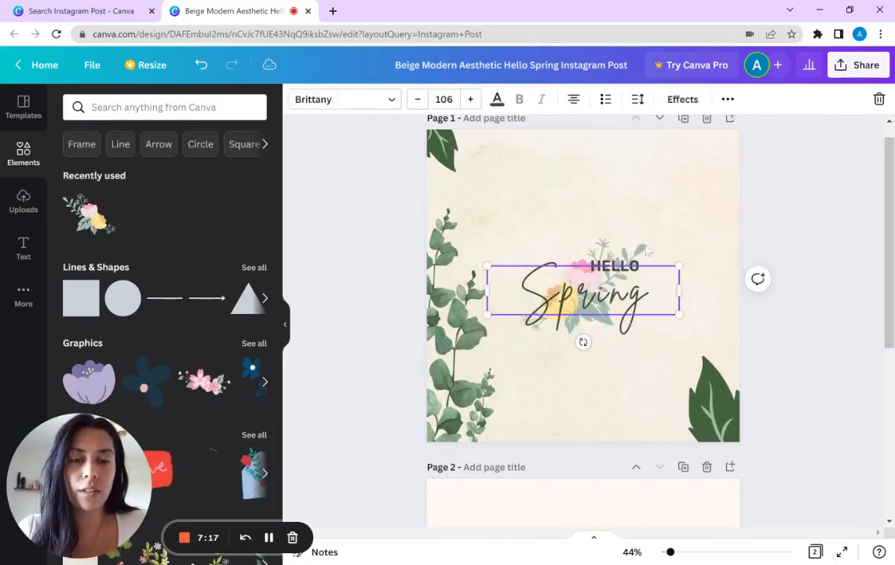
{"action": "left_click", "coordinate": [640, 292]}
{"action": "left_click", "coordinate": [669, 349]}
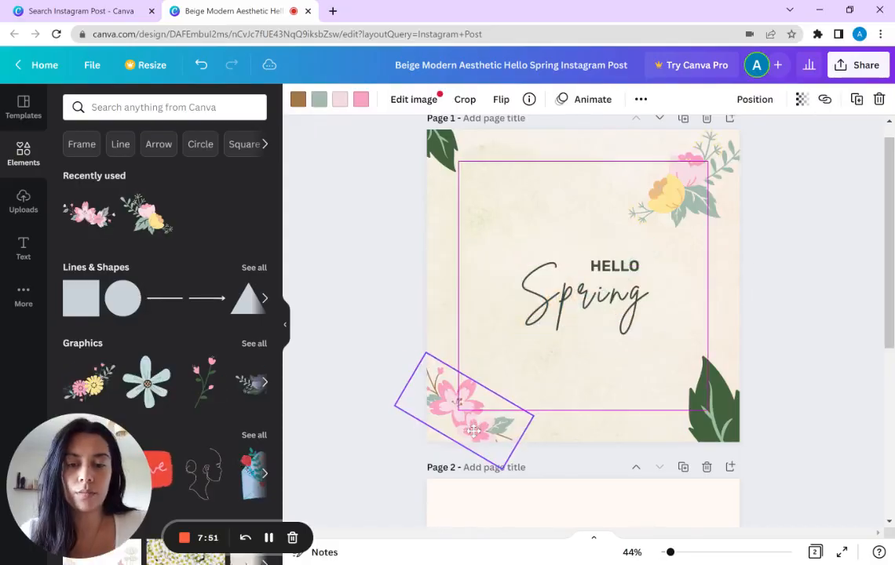
Step: Position the pink blossom graphic in the bottom-left corner of page 1 and recolour its darker pink petals deep violet
{"action": "left_click_drag", "start_coordinate": [463, 406], "coordinate": [459, 415]}
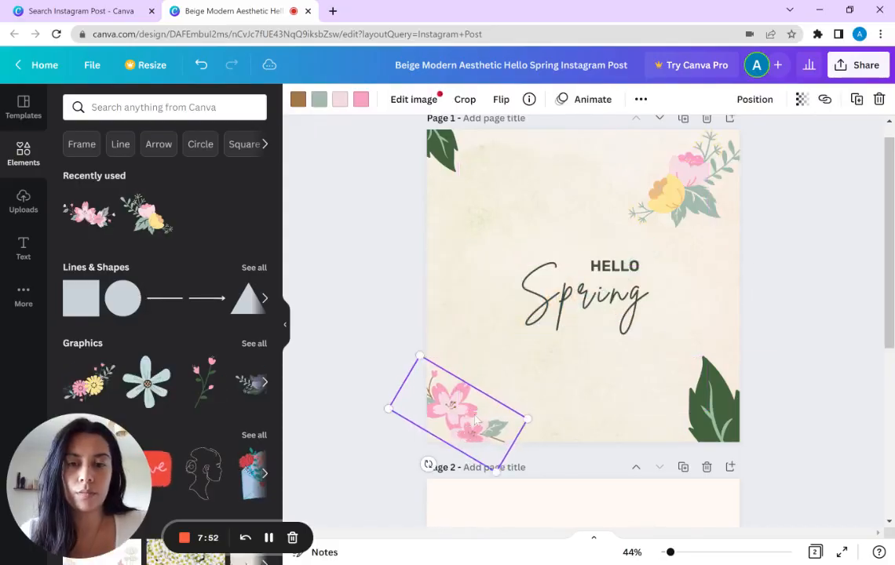
{"action": "left_click", "coordinate": [374, 274]}
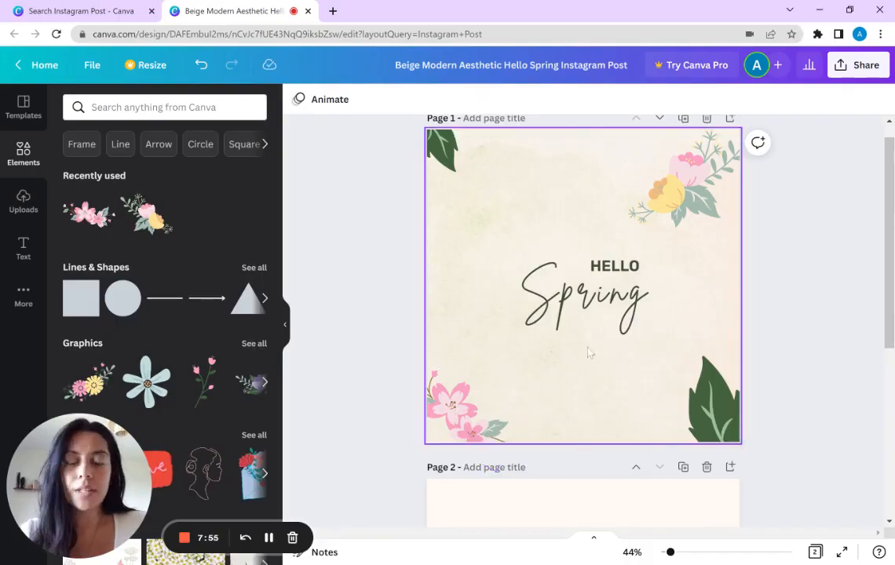
{"action": "left_click", "coordinate": [412, 378]}
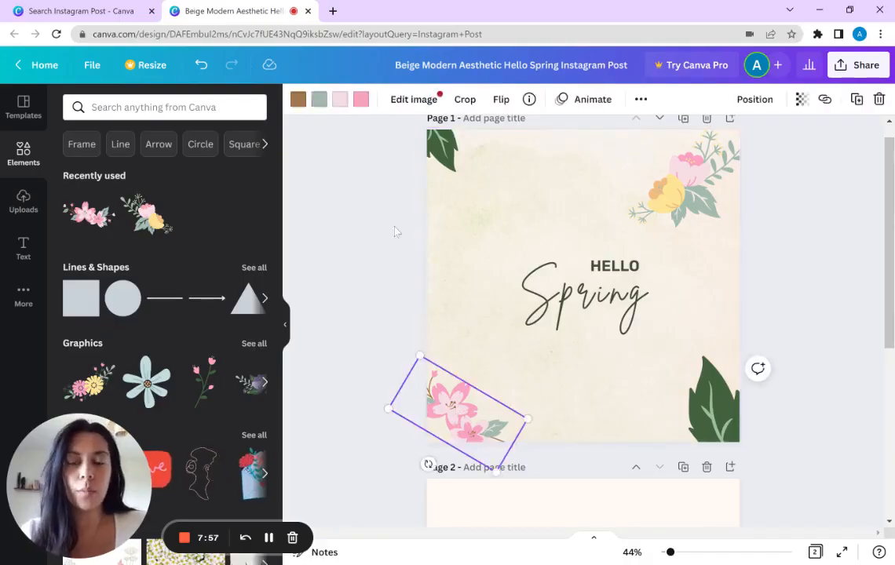
{"action": "left_click", "coordinate": [364, 102]}
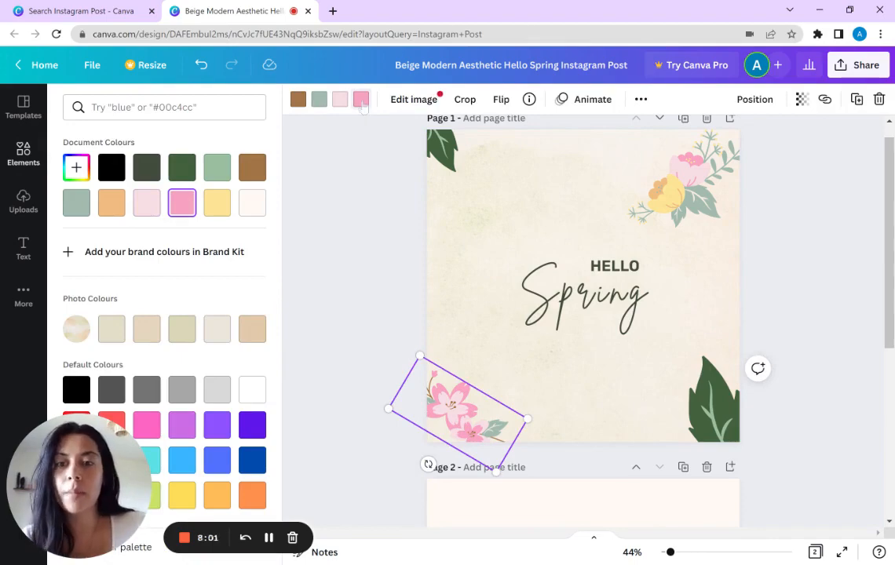
{"action": "left_click", "coordinate": [217, 426]}
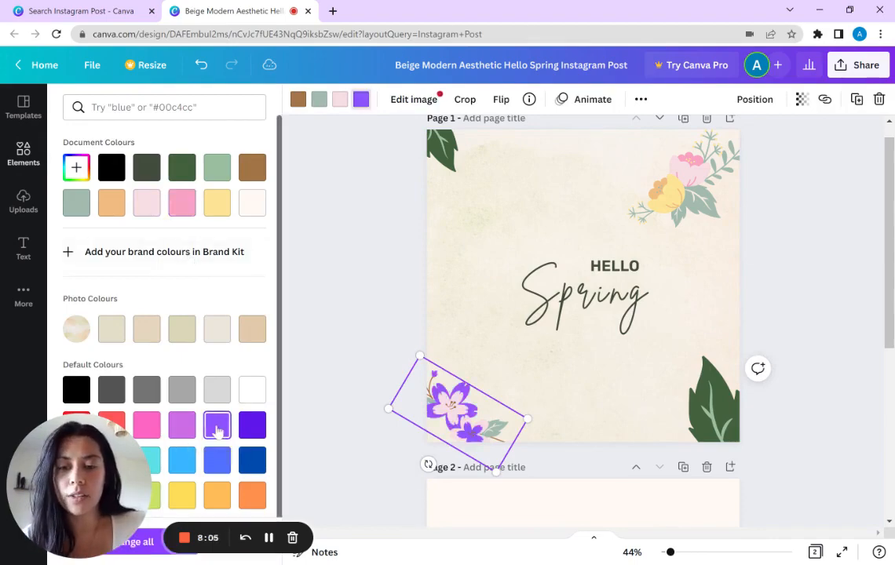
{"action": "left_click", "coordinate": [252, 425]}
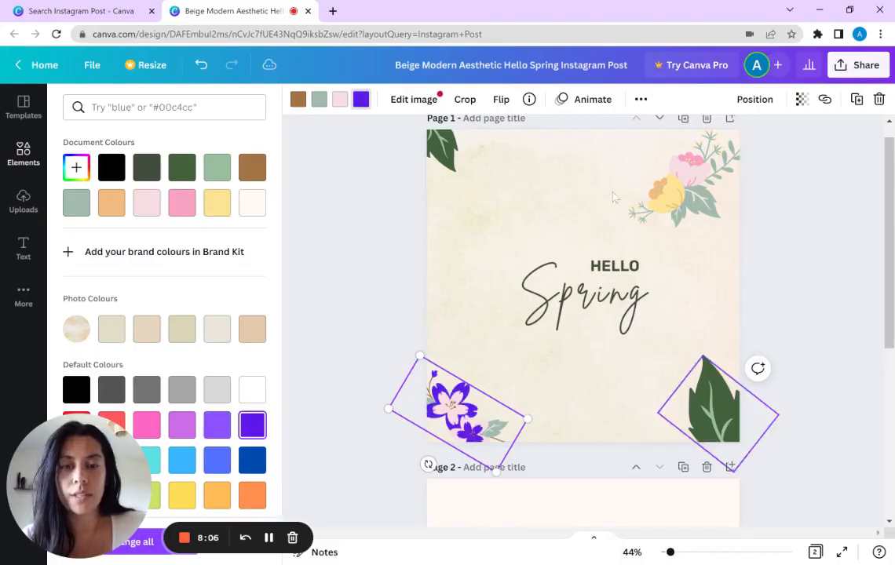
{"action": "left_click", "coordinate": [695, 190]}
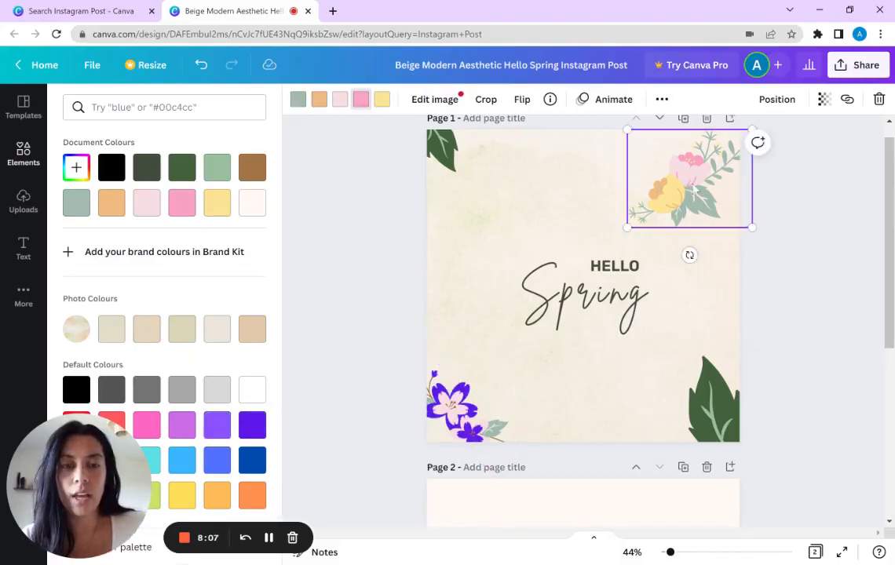
Step: Try adding a square shape over the Hello Spring text and stretching it into a wide, thin rectangle
{"action": "left_click", "coordinate": [34, 161]}
{"action": "left_click", "coordinate": [72, 284]}
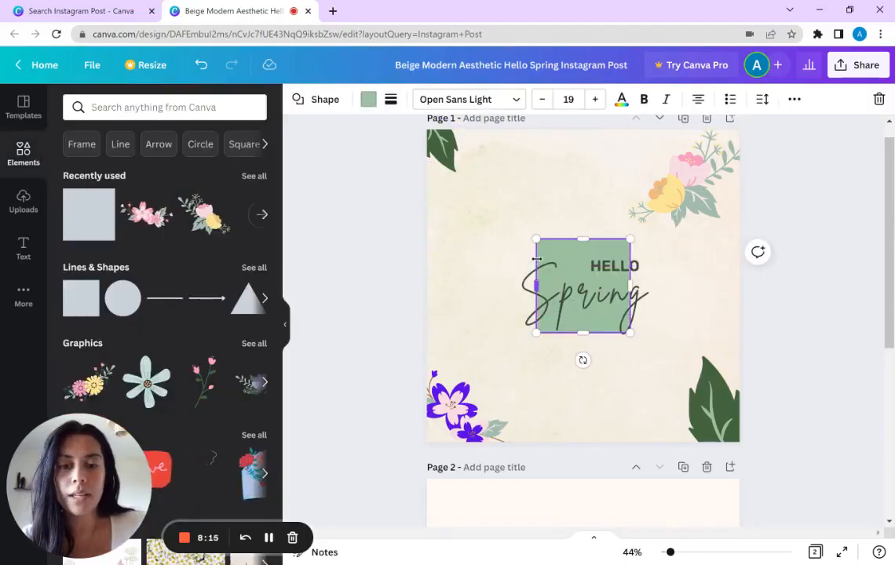
{"action": "left_click_drag", "start_coordinate": [536, 286], "coordinate": [487, 260]}
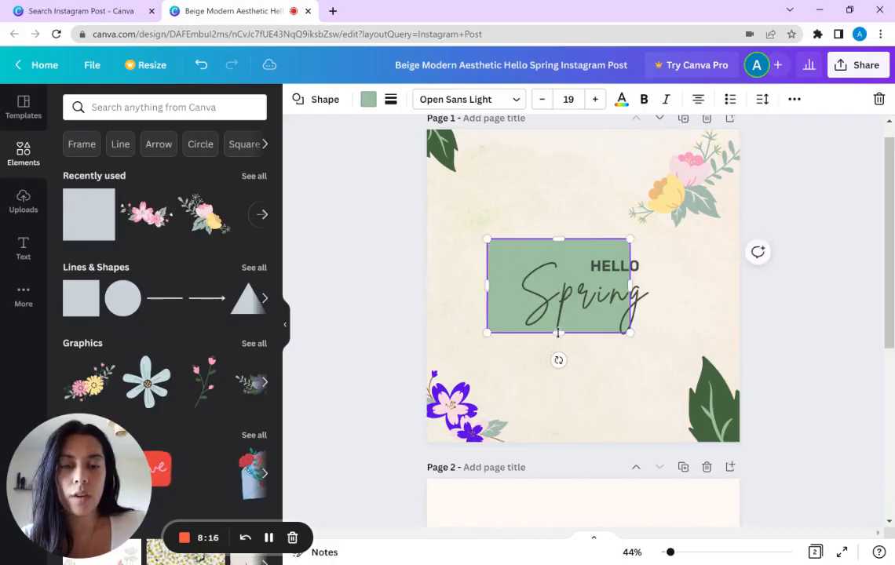
{"action": "left_click_drag", "start_coordinate": [557, 336], "coordinate": [558, 274]}
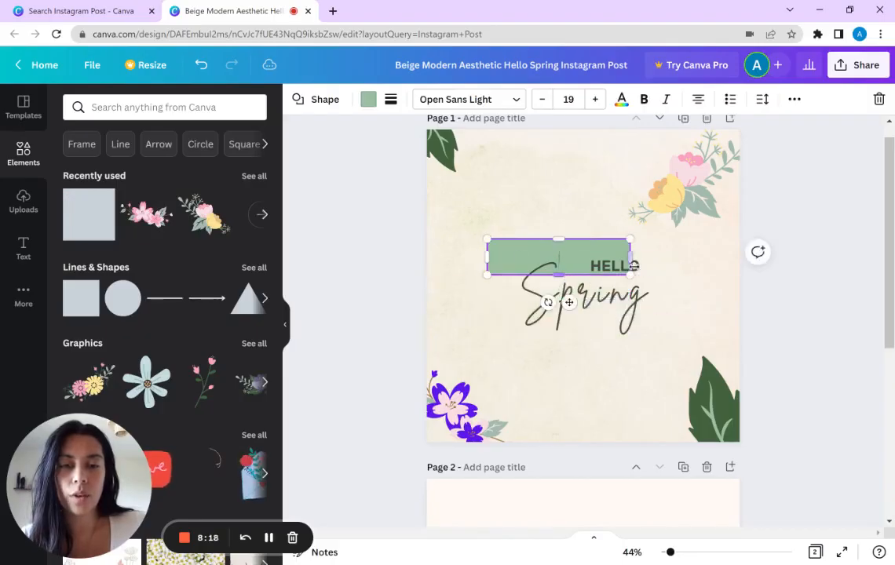
{"action": "left_click_drag", "start_coordinate": [645, 261], "coordinate": [685, 257]}
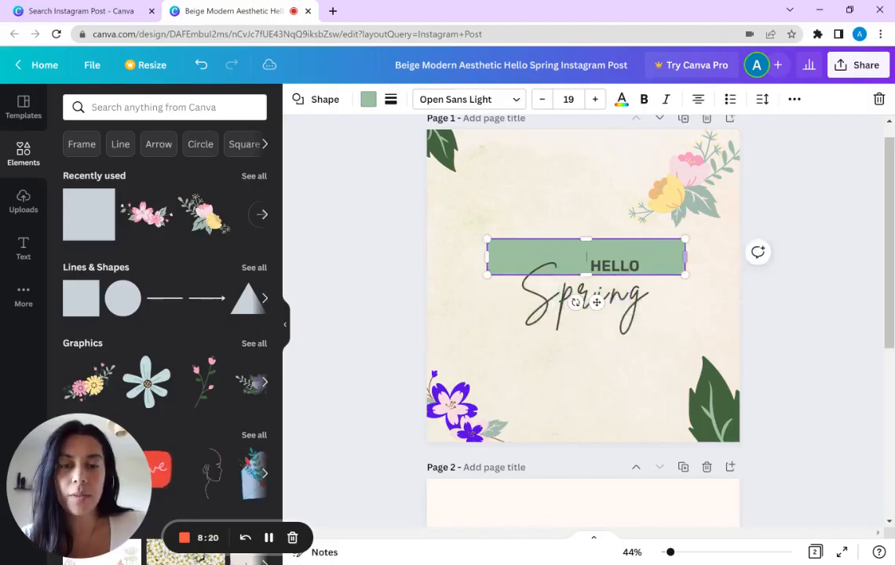
{"action": "left_click", "coordinate": [558, 220]}
{"action": "left_click", "coordinate": [554, 253]}
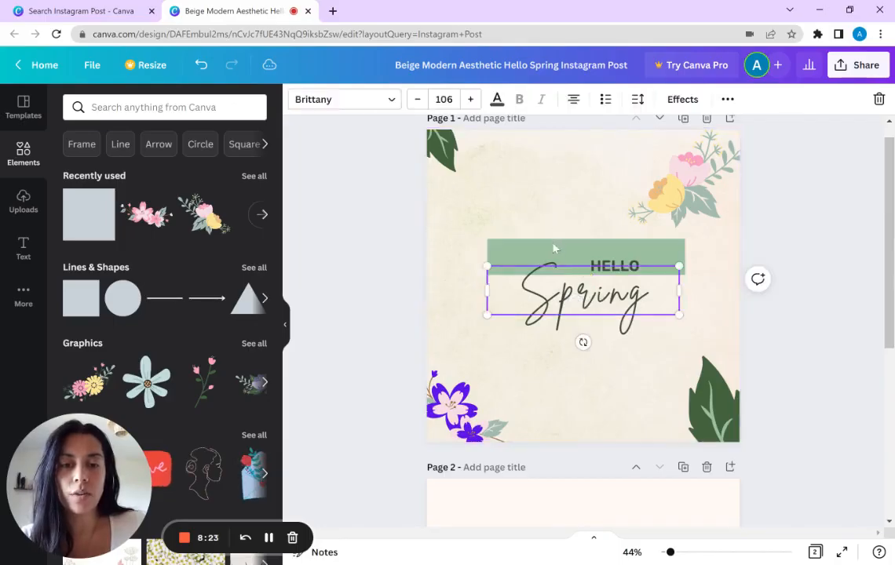
{"action": "left_click_drag", "start_coordinate": [554, 231], "coordinate": [561, 247]}
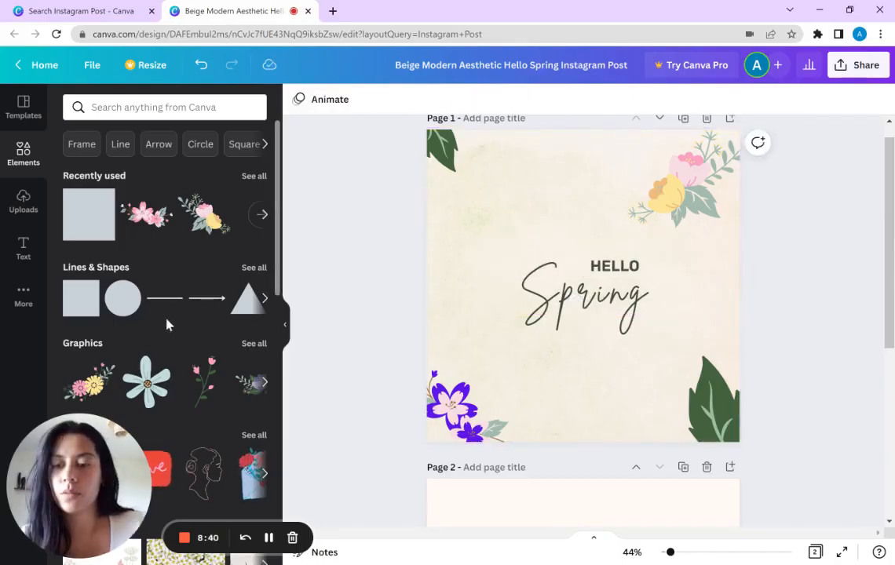
Step: Examine the available element categories, the quick search keywords and the suggested searches
{"action": "scroll", "coordinate": [179, 312], "scroll_direction": "down", "scroll_amount": 4}
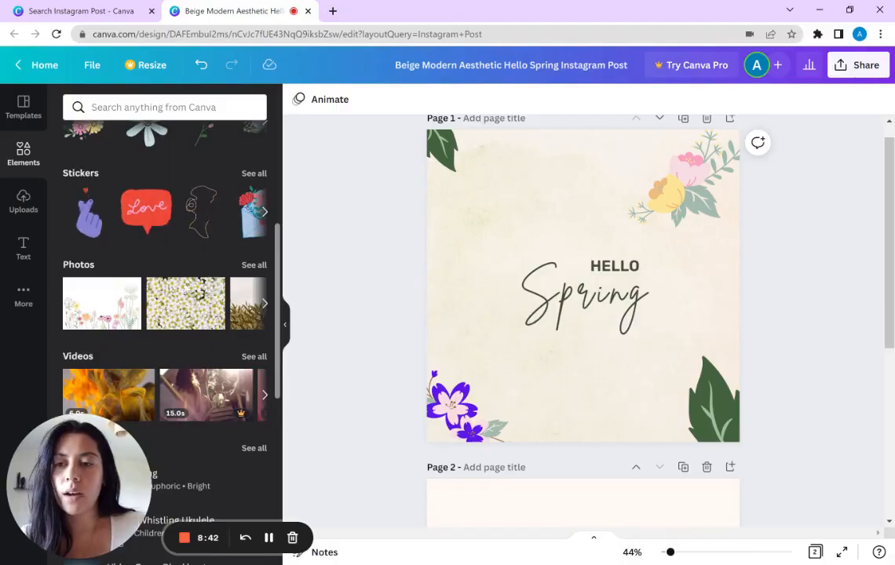
{"action": "scroll", "coordinate": [181, 312], "scroll_direction": "up", "scroll_amount": 5}
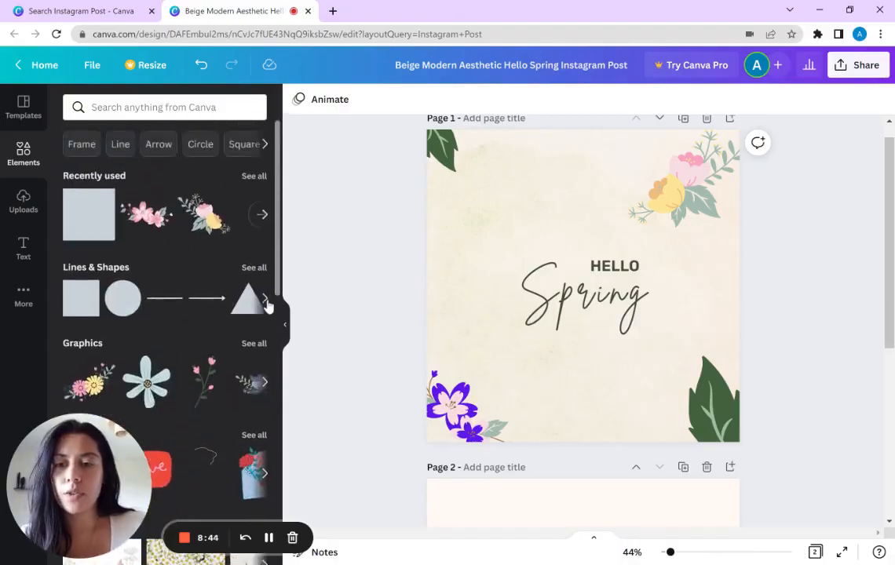
{"action": "left_click", "coordinate": [264, 145]}
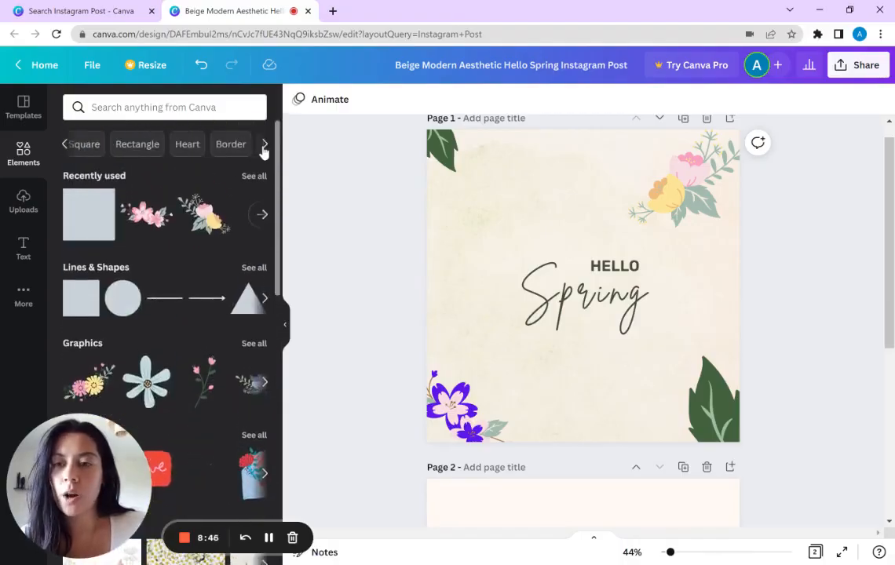
{"action": "left_click", "coordinate": [264, 145]}
{"action": "left_click", "coordinate": [165, 106]}
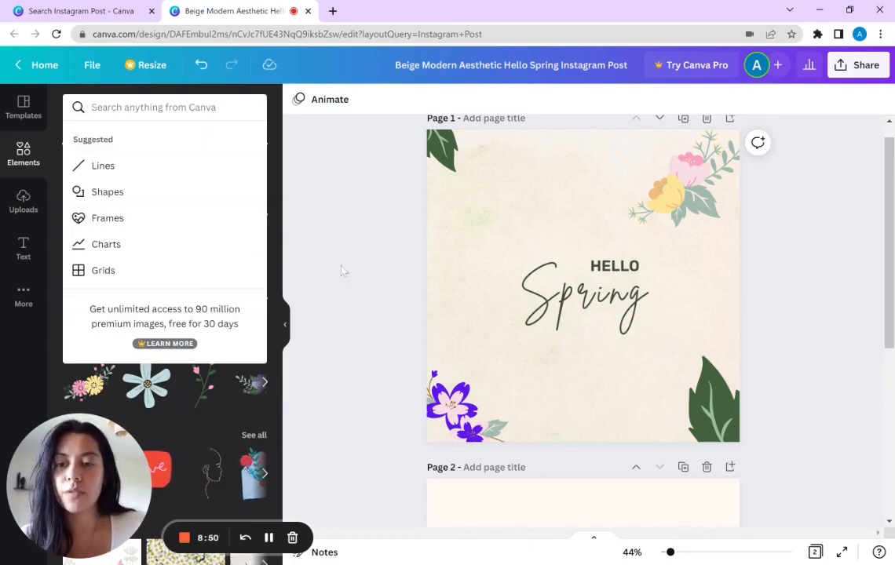
{"action": "left_click", "coordinate": [364, 261]}
Step: Search the elements for "frame" and add the circular frame from the Frames collection beside the Hello Spring text
{"action": "left_click", "coordinate": [157, 106]}
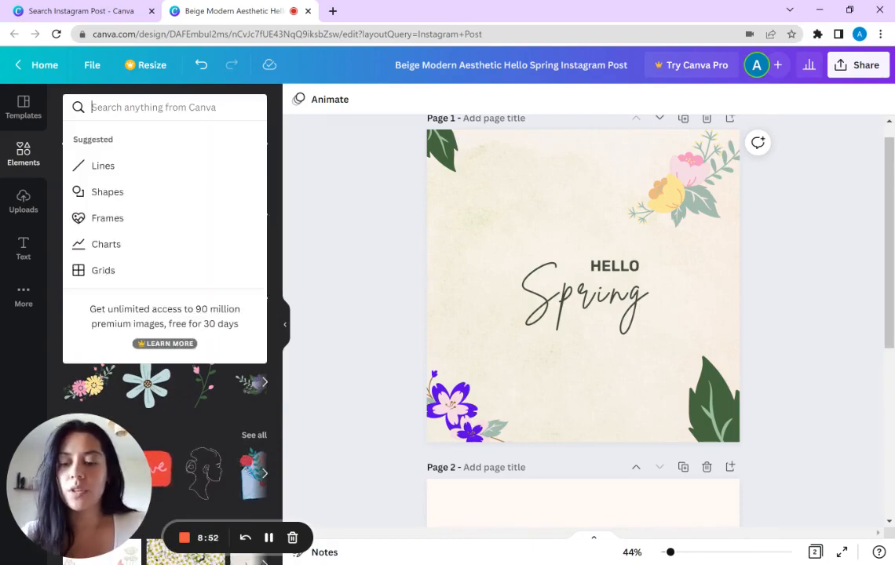
{"action": "type", "text": "frame"}
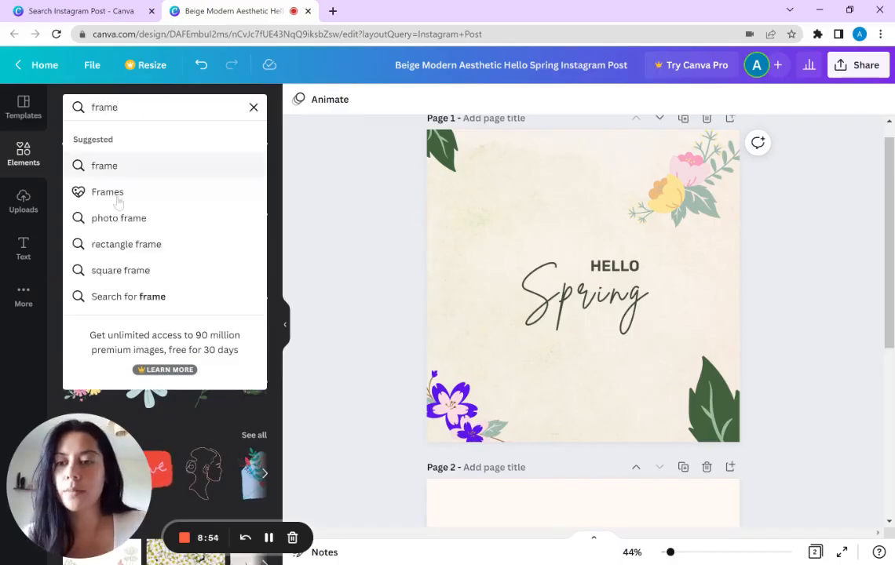
{"action": "left_click", "coordinate": [110, 192]}
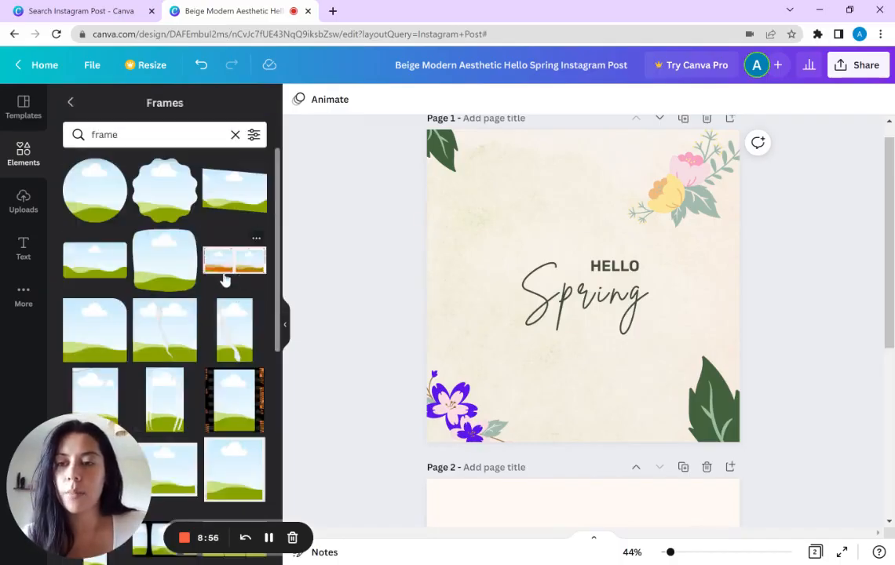
{"action": "left_click_drag", "start_coordinate": [85, 203], "coordinate": [488, 249]}
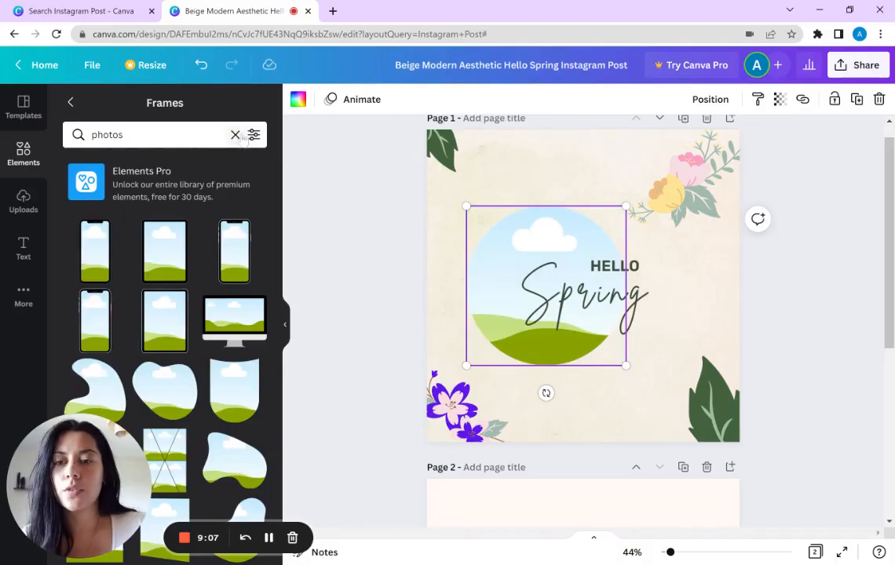
Step: Return to the elements overview, open the full photo collection and search it for "healthy food"
{"action": "left_click", "coordinate": [73, 103]}
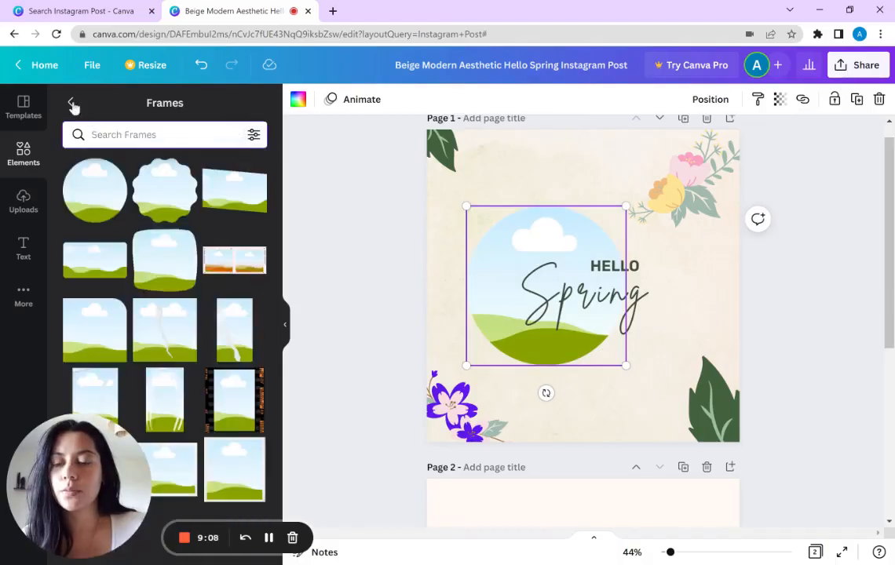
{"action": "left_click", "coordinate": [72, 103]}
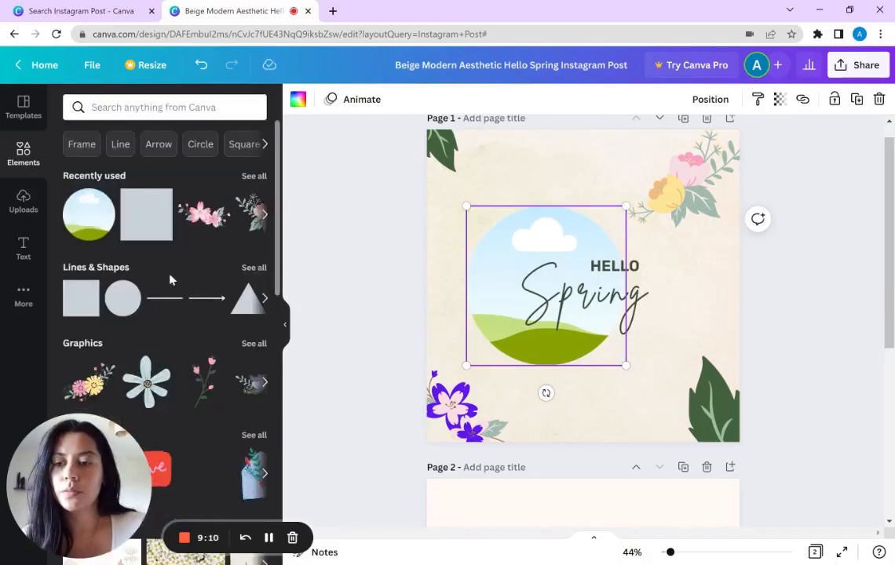
{"action": "scroll", "coordinate": [173, 281], "scroll_direction": "down", "scroll_amount": 3}
{"action": "scroll", "coordinate": [172, 285], "scroll_direction": "down", "scroll_amount": 2}
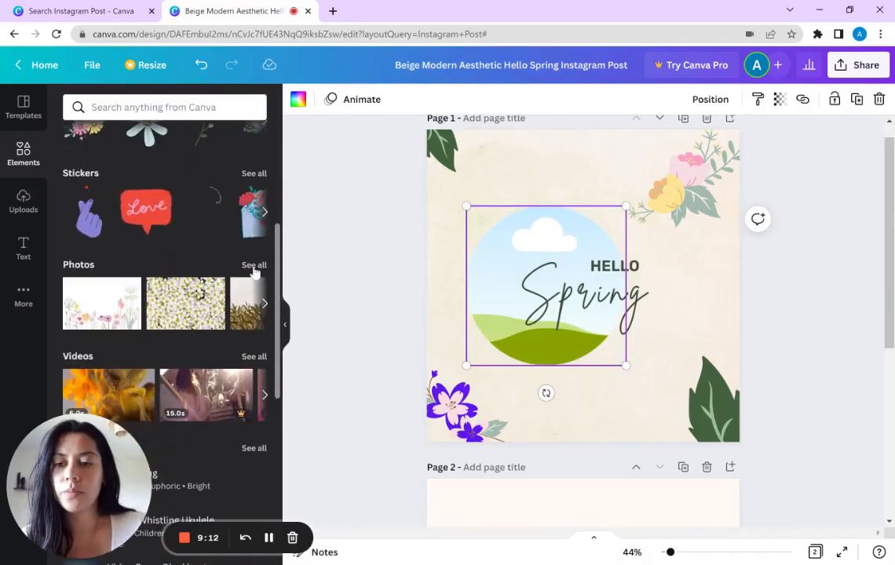
{"action": "left_click", "coordinate": [248, 265]}
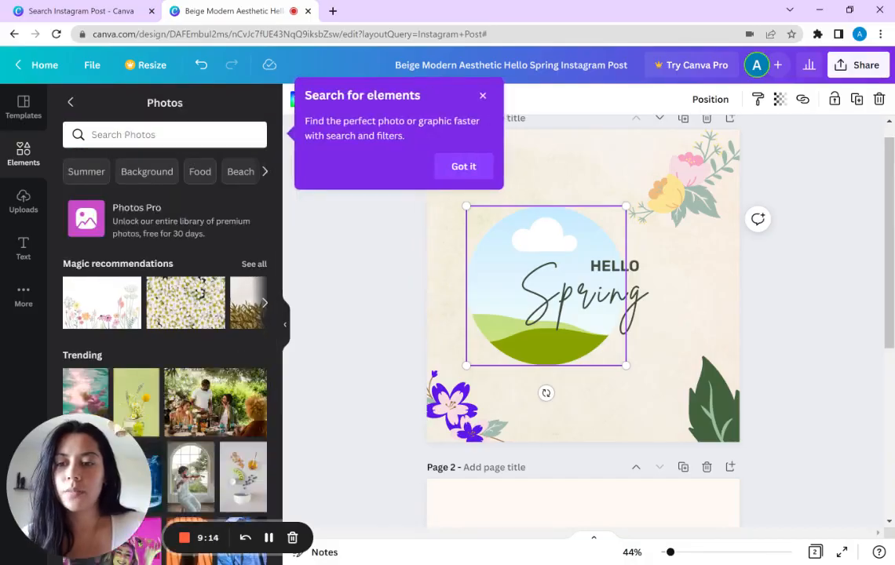
{"action": "left_click", "coordinate": [165, 135]}
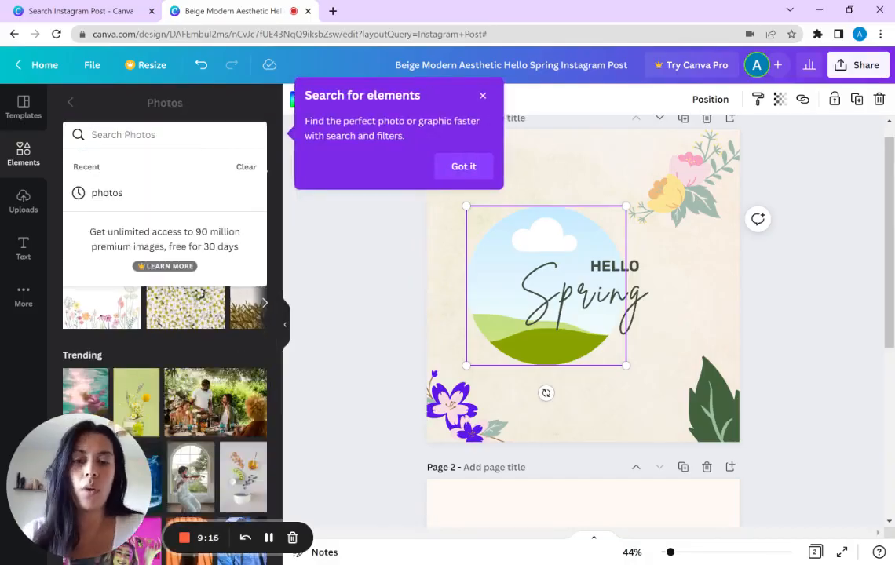
{"action": "type", "text": "w"}
{"action": "key", "text": "BackSpace"}
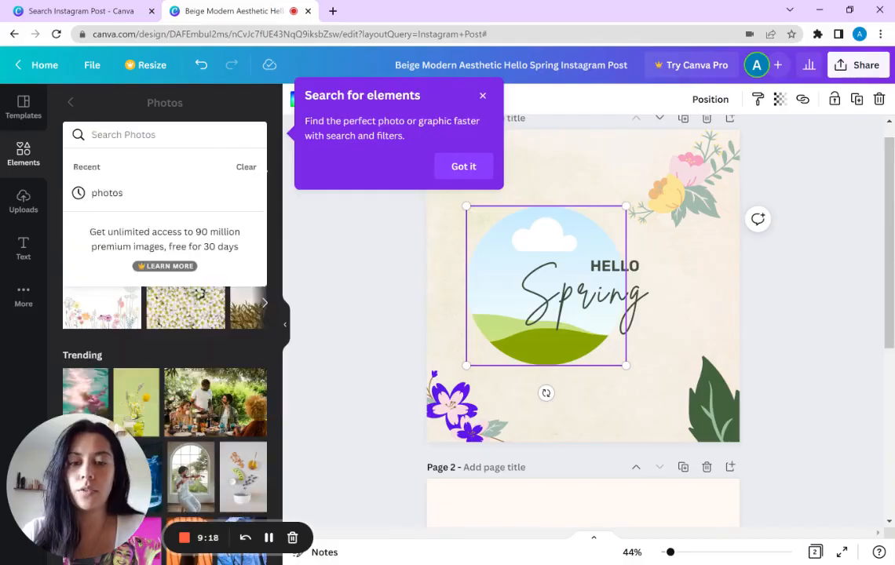
{"action": "type", "text": "heal"}
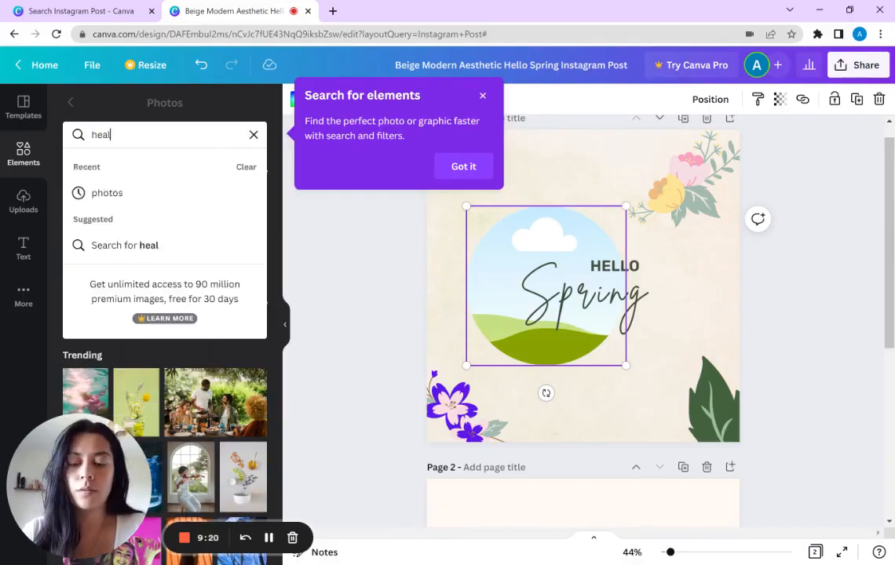
{"action": "type", "text": "thy food"}
{"action": "key", "text": "Return"}
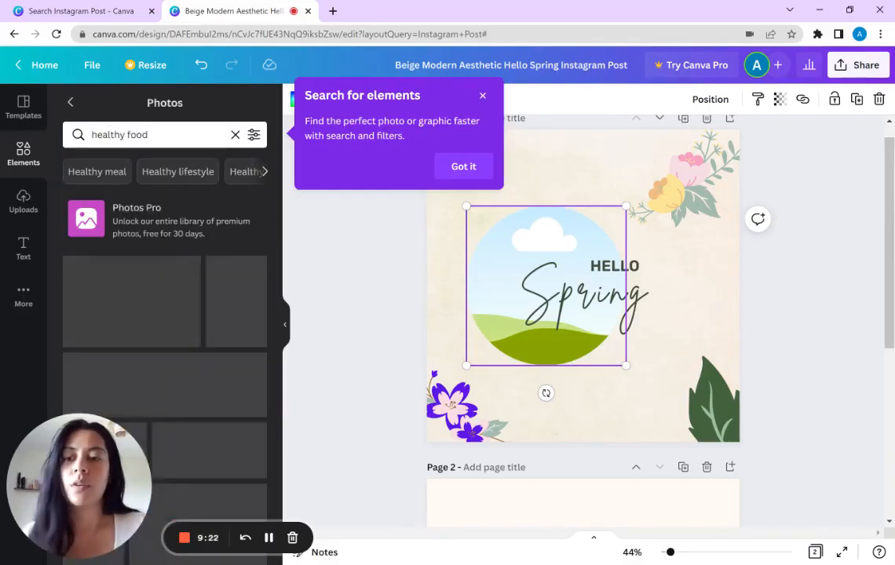
Step: Fill the circular frame with the photo of breakfast bowls and waffles, and move the frame up toward page 1's left edge
{"action": "scroll", "coordinate": [224, 333], "scroll_direction": "down", "scroll_amount": 5}
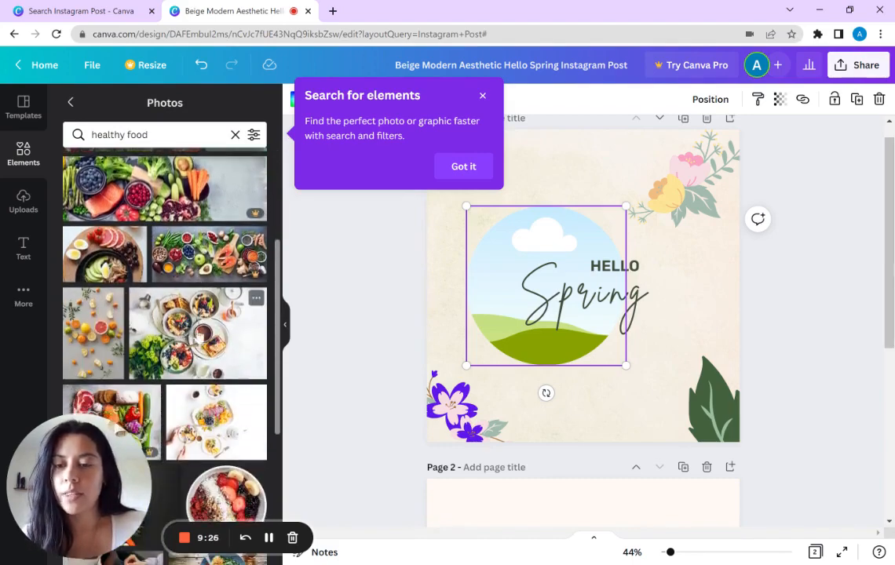
{"action": "left_click_drag", "start_coordinate": [179, 299], "coordinate": [477, 298]}
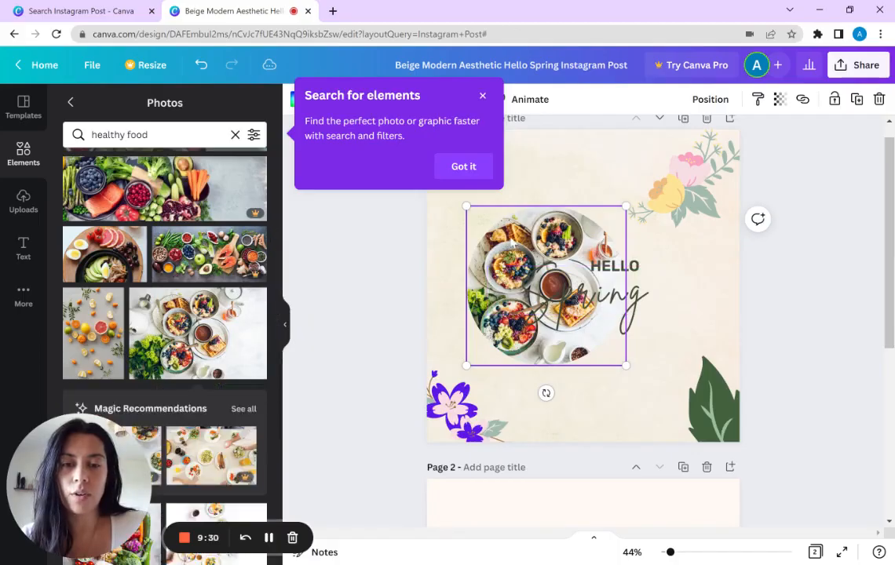
{"action": "left_click_drag", "start_coordinate": [511, 244], "coordinate": [481, 224]}
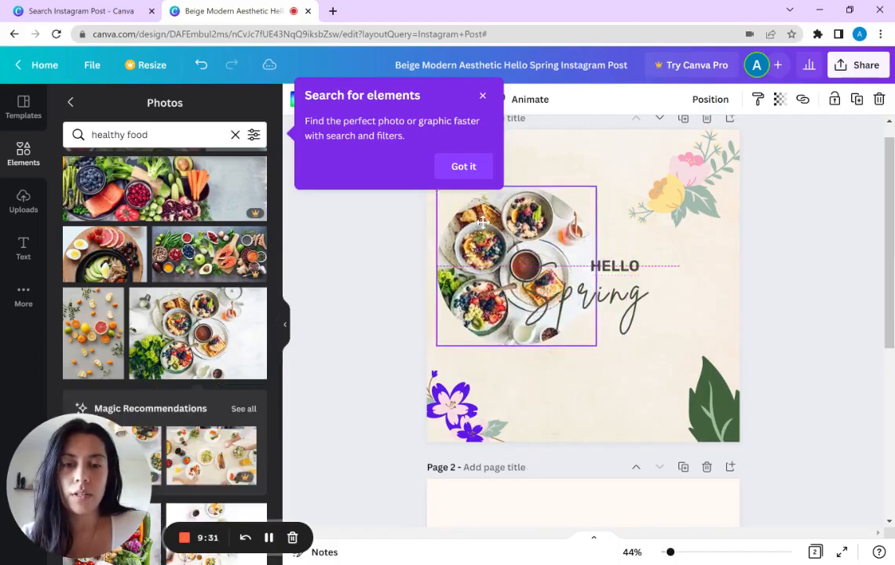
Step: Dismiss the element search tip and make the framed food photo partly transparent
{"action": "left_click", "coordinate": [482, 95]}
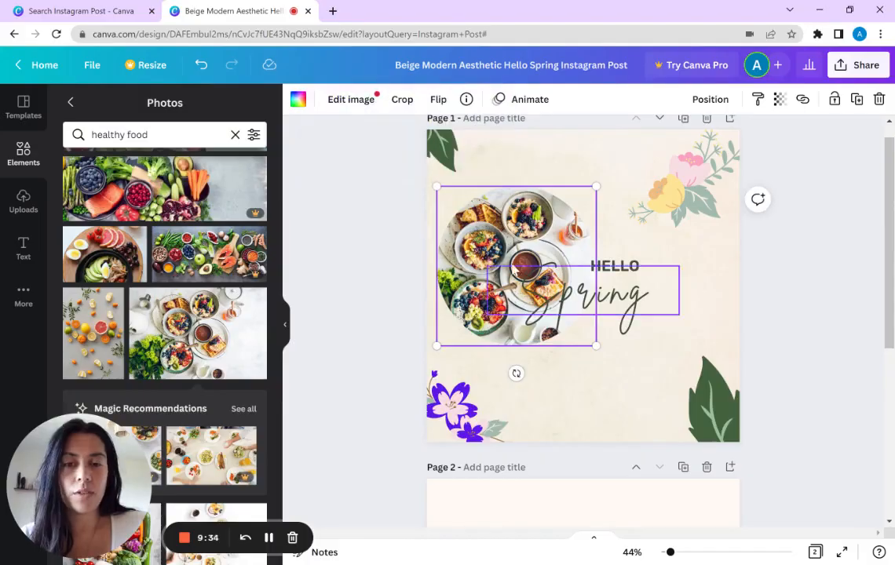
{"action": "left_click", "coordinate": [779, 100]}
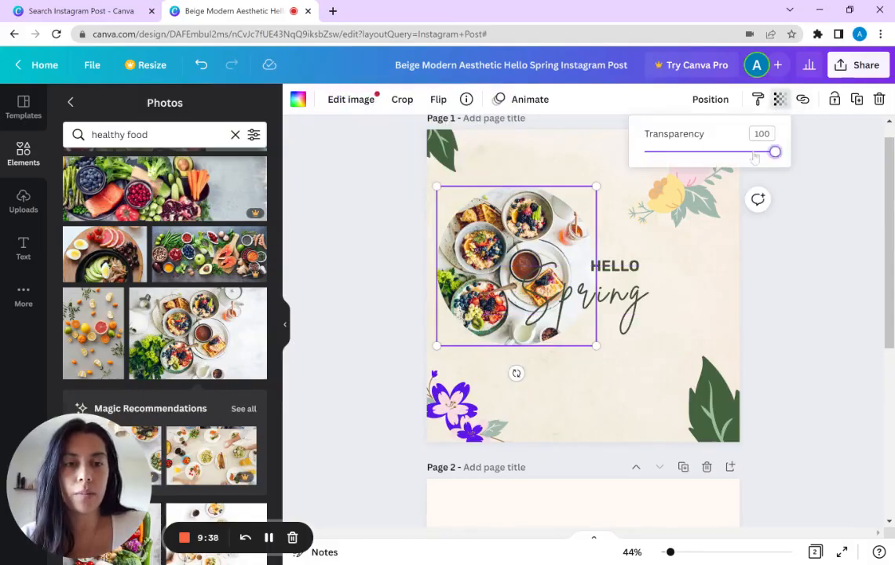
{"action": "left_click_drag", "start_coordinate": [755, 157], "coordinate": [719, 154]}
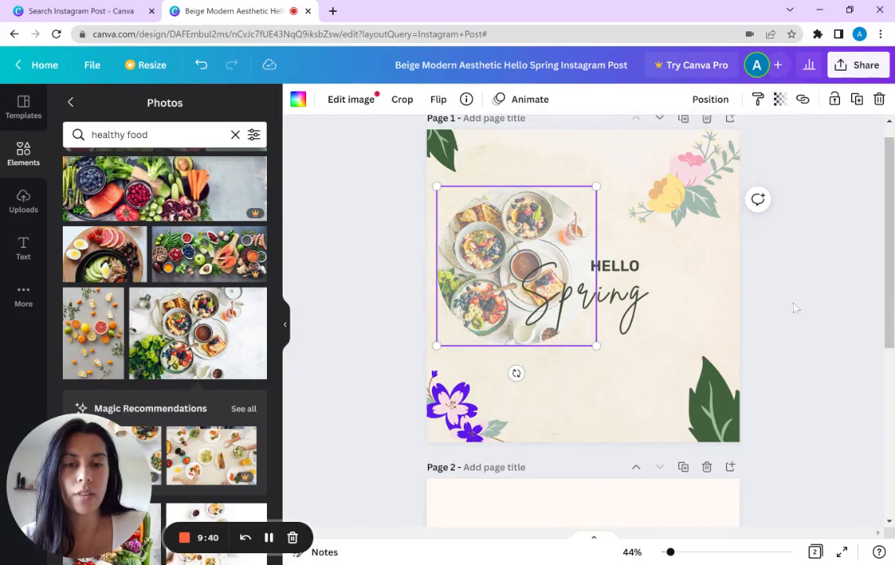
Step: Move the framed food photo slightly higher on page 1 and lock it in place
{"action": "left_click_drag", "start_coordinate": [491, 236], "coordinate": [530, 216]}
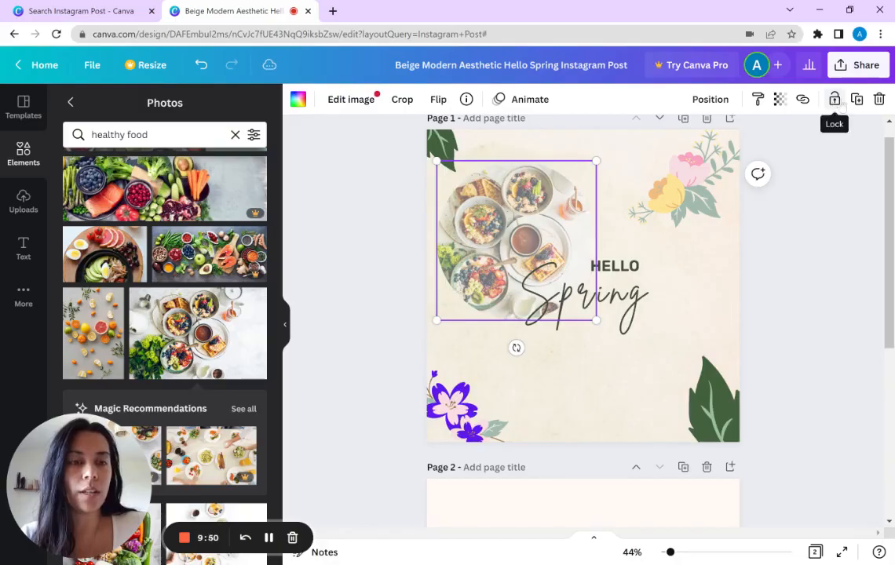
{"action": "left_click", "coordinate": [834, 99]}
Step: Shift all the unlocked elements of page 1 slightly to the left together, and unlock the framed food photo
{"action": "left_click_drag", "start_coordinate": [375, 219], "coordinate": [757, 477]}
{"action": "left_click_drag", "start_coordinate": [638, 302], "coordinate": [614, 302]}
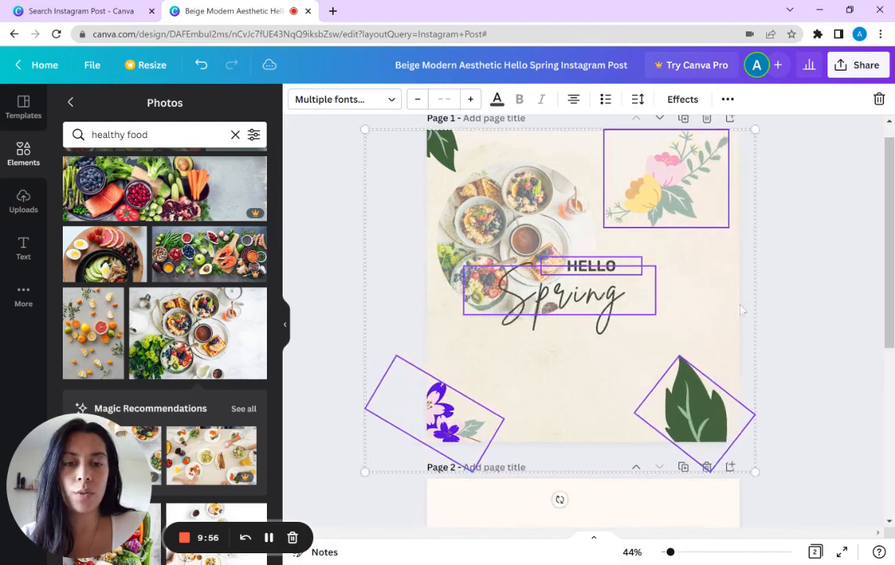
{"action": "left_click", "coordinate": [791, 314]}
{"action": "left_click", "coordinate": [450, 208]}
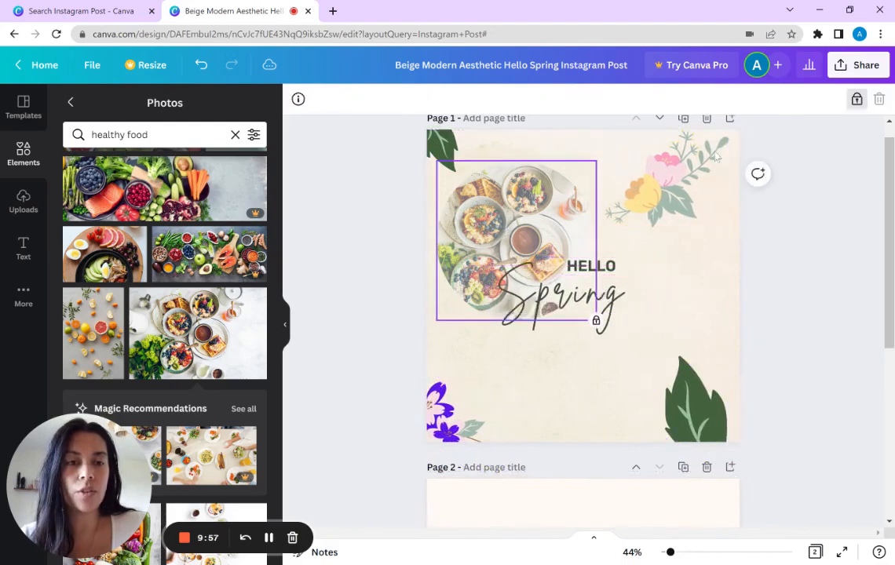
{"action": "left_click", "coordinate": [856, 100]}
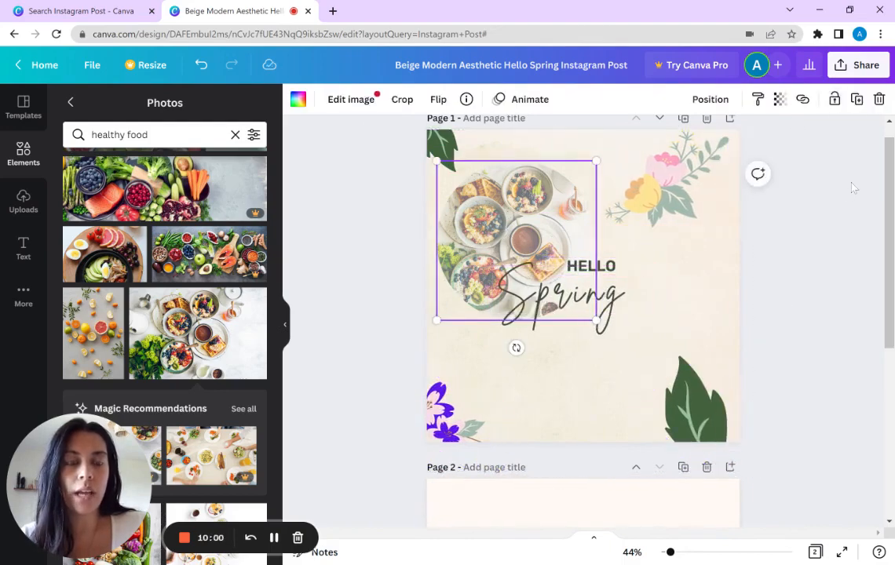
Step: Duplicate the framed food photo, move the copy over the large green leaf, and delete the copy
{"action": "left_click", "coordinate": [856, 100]}
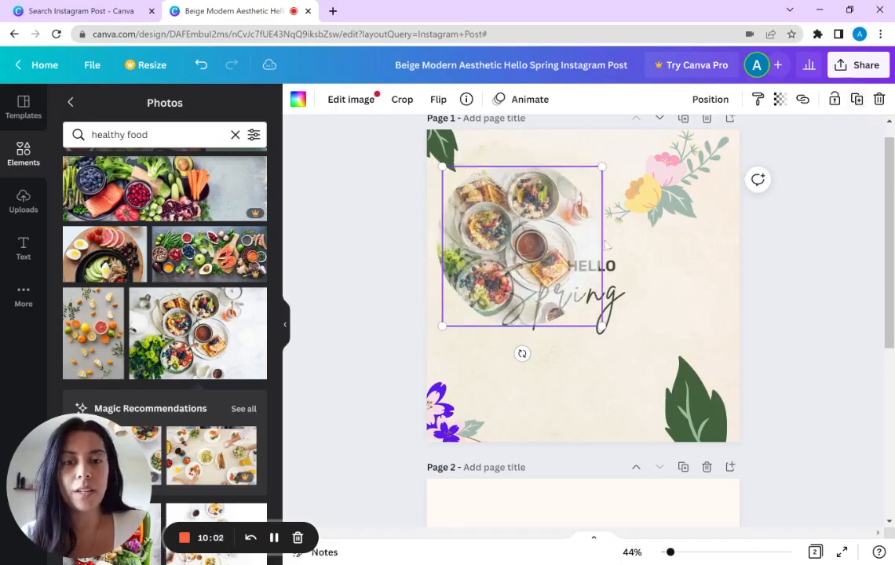
{"action": "left_click_drag", "start_coordinate": [543, 260], "coordinate": [691, 334]}
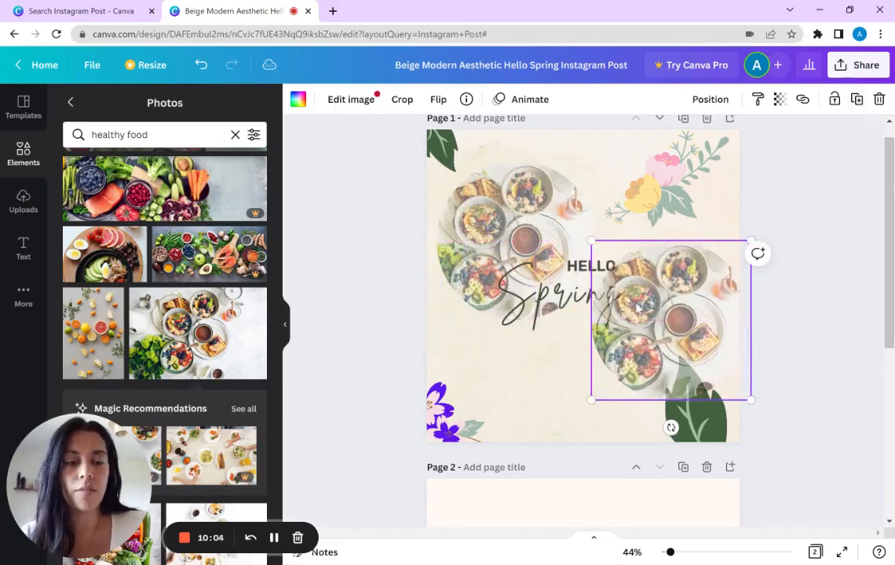
{"action": "key", "text": "Delete"}
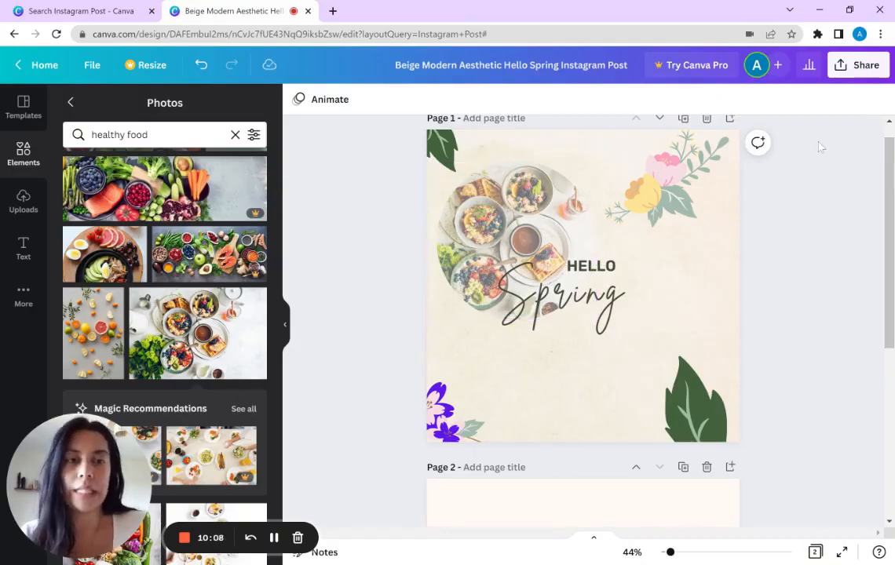
Step: Select the HELLO and Spring texts together and move them to the right, clear of most of the food photo
{"action": "left_click", "coordinate": [673, 201]}
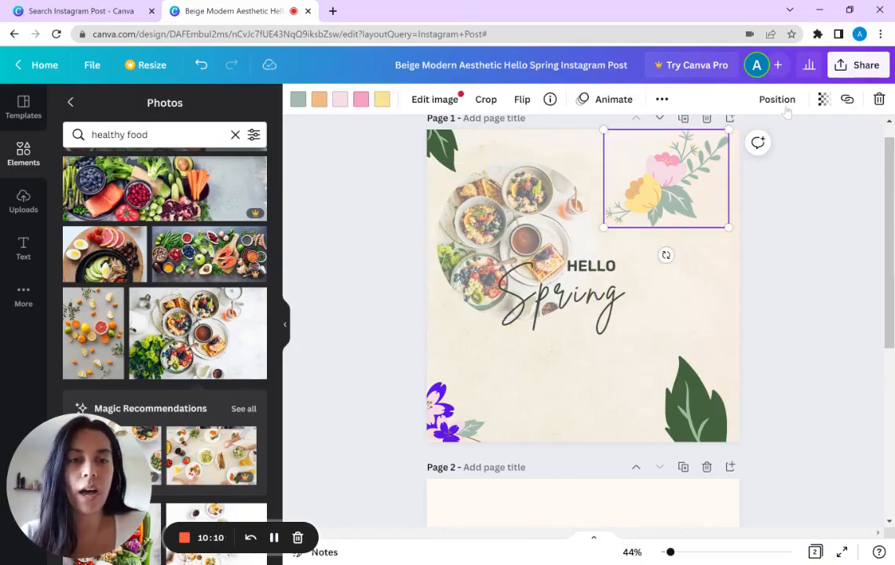
{"action": "left_click_drag", "start_coordinate": [713, 313], "coordinate": [463, 264]}
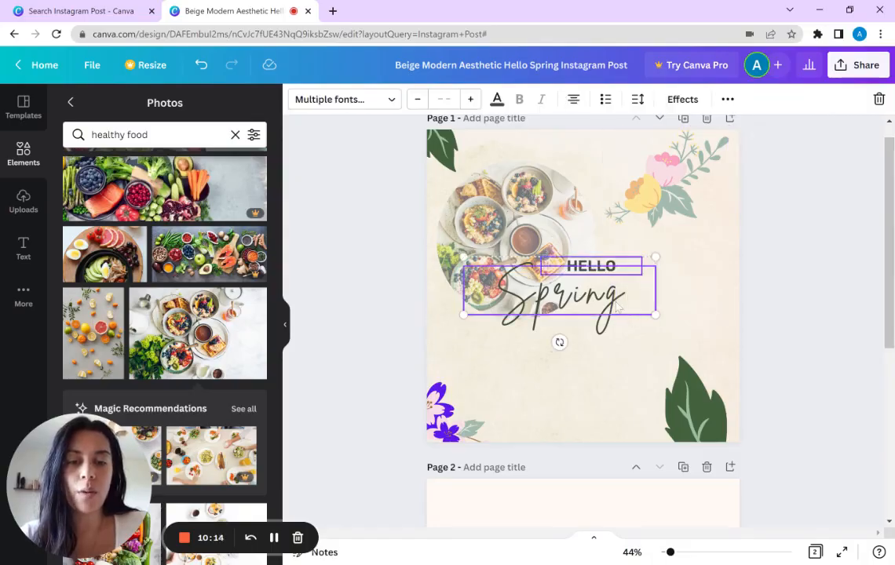
{"action": "left_click_drag", "start_coordinate": [617, 306], "coordinate": [690, 312]}
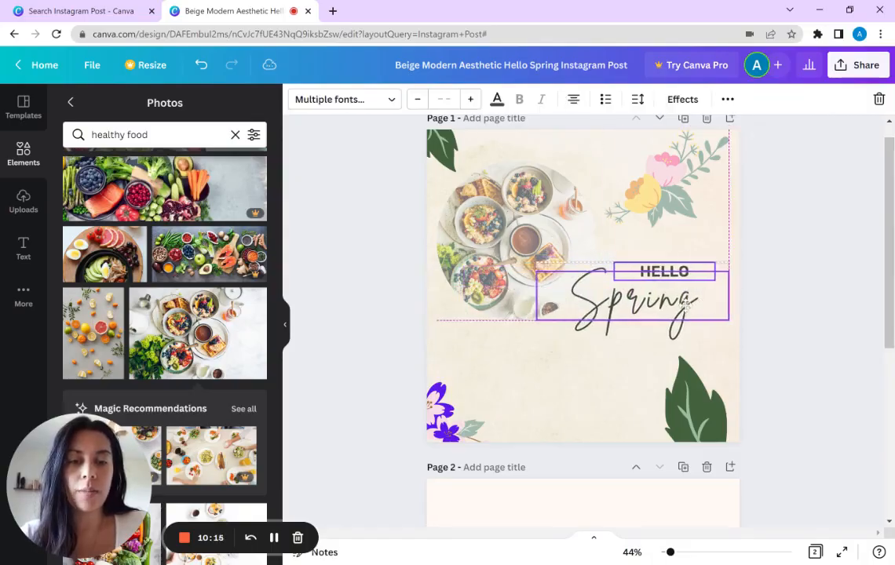
Step: Try aligning the HELLO and Spring texts with each other by left, right and bottom edges, ending with Left and Middle alignment
{"action": "left_click", "coordinate": [727, 99]}
{"action": "left_click", "coordinate": [598, 131]}
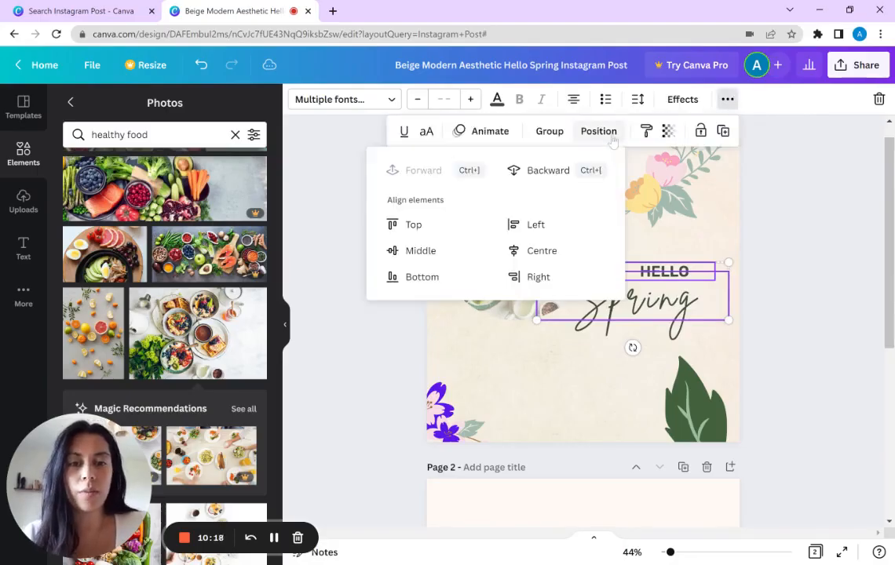
{"action": "left_click", "coordinate": [517, 226]}
{"action": "left_click", "coordinate": [534, 276]}
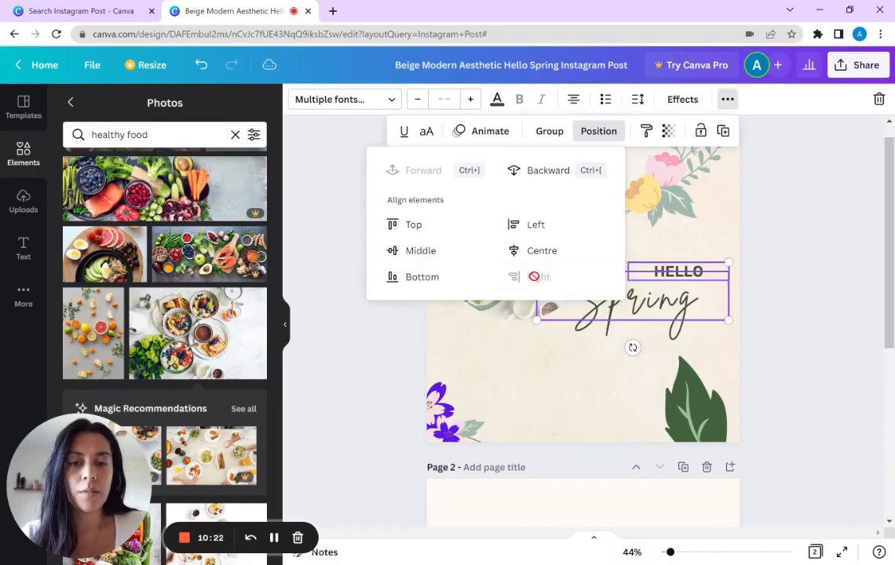
{"action": "left_click", "coordinate": [430, 278]}
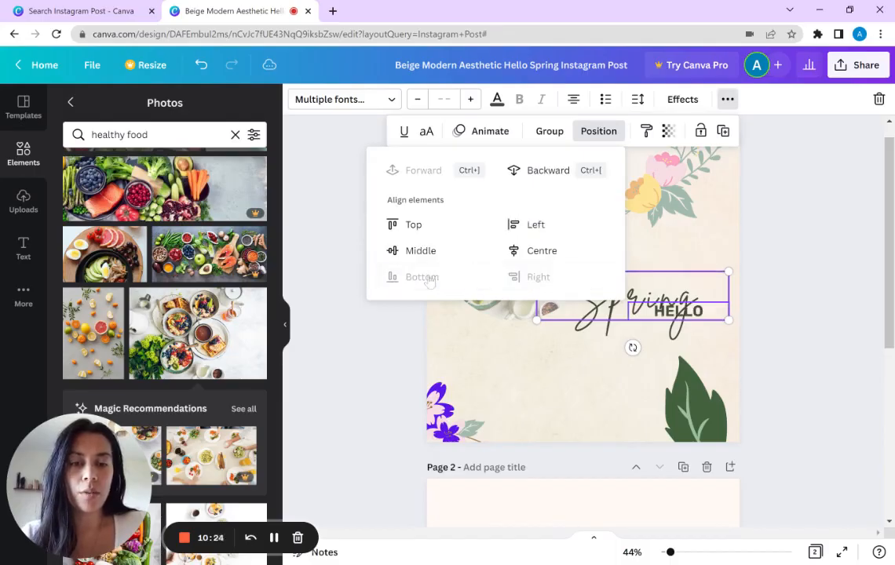
{"action": "left_click", "coordinate": [518, 225]}
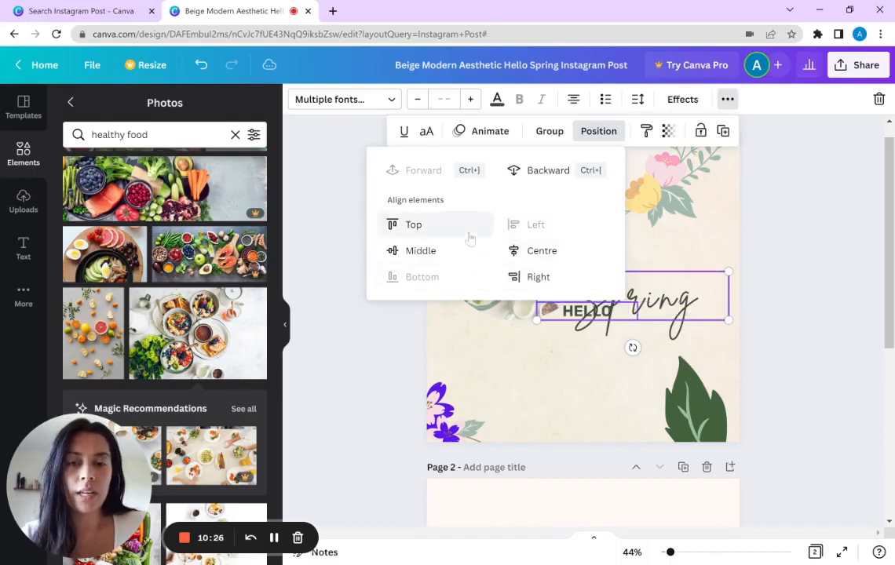
{"action": "left_click", "coordinate": [400, 251]}
{"action": "left_click", "coordinate": [757, 265]}
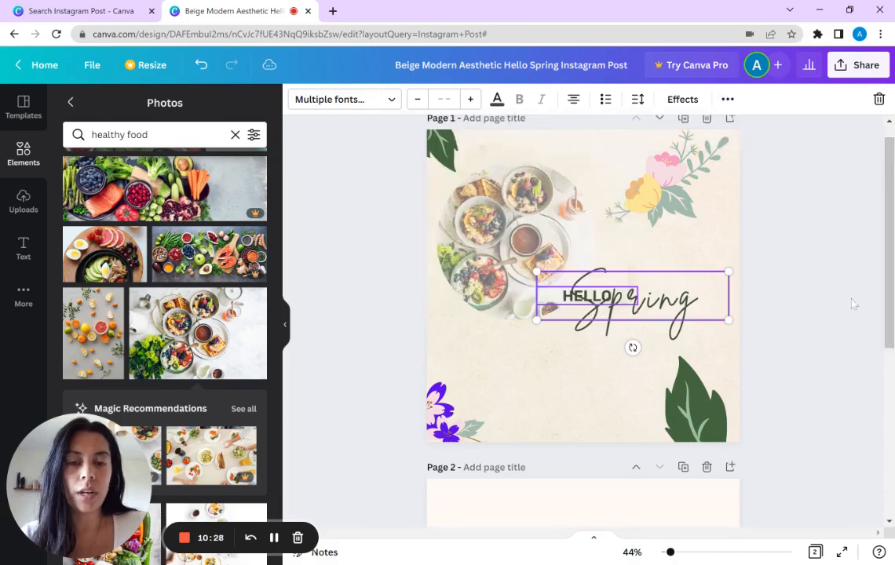
{"action": "left_click", "coordinate": [656, 311]}
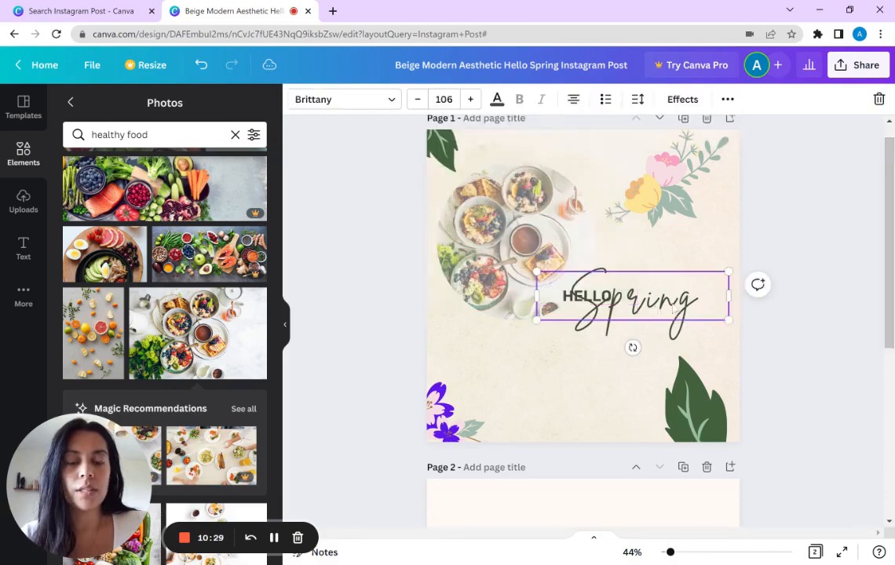
{"action": "left_click", "coordinate": [592, 298]}
{"action": "left_click", "coordinate": [657, 311], "text": "shift"}
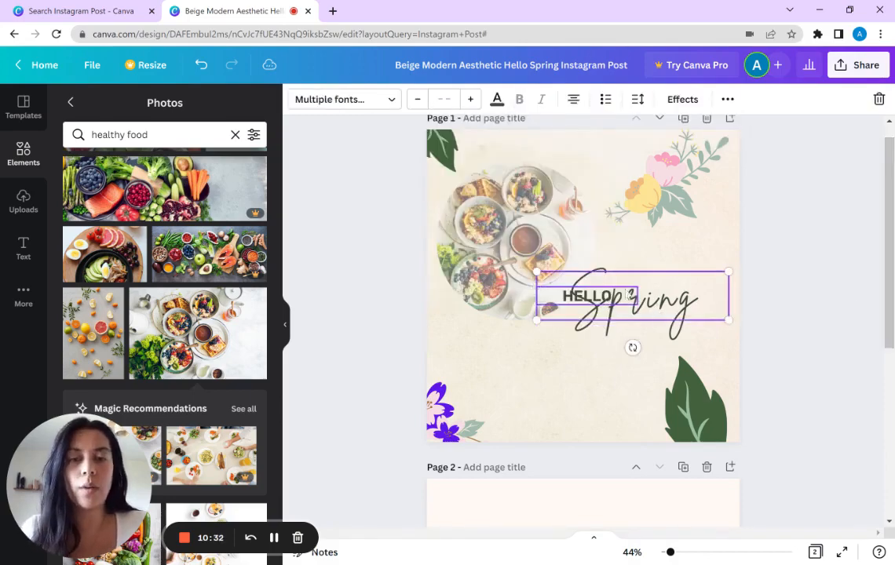
{"action": "left_click", "coordinate": [779, 344]}
{"action": "left_click", "coordinate": [667, 304]}
Step: Delete the food photo together with its circular frame from page 1
{"action": "left_click", "coordinate": [497, 225]}
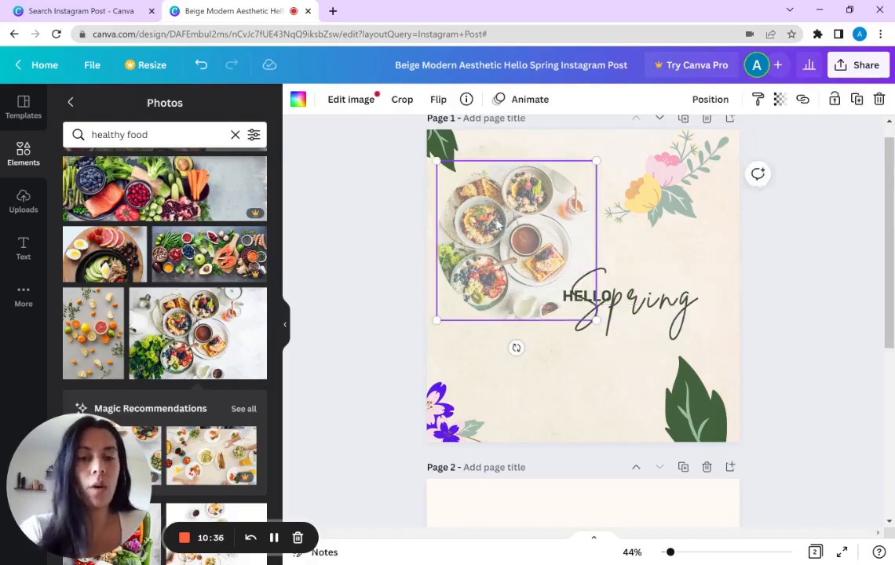
{"action": "key", "text": "Delete"}
{"action": "key", "text": "Delete"}
Step: Align the Spring text to the centre and middle of the page, and delete the HELLO text overlapping it
{"action": "left_click", "coordinate": [612, 294]}
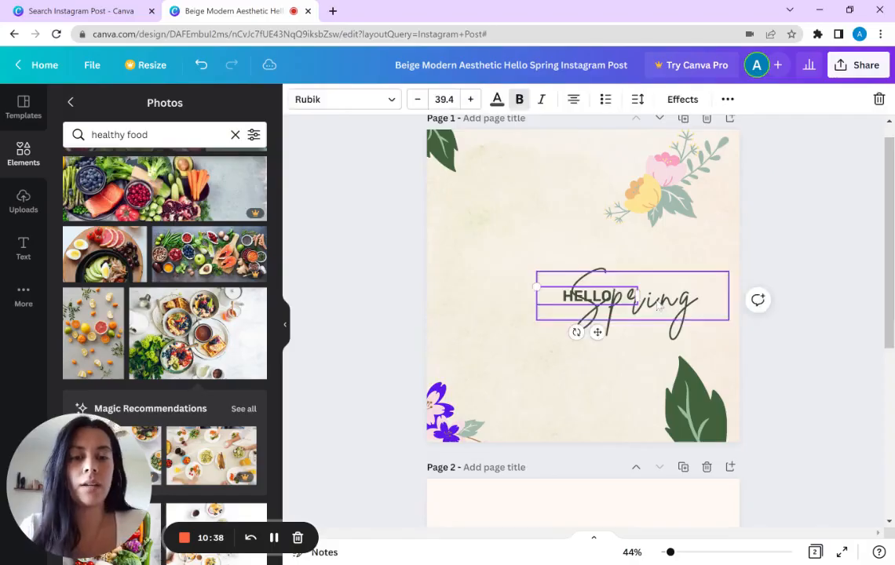
{"action": "left_click", "coordinate": [727, 98]}
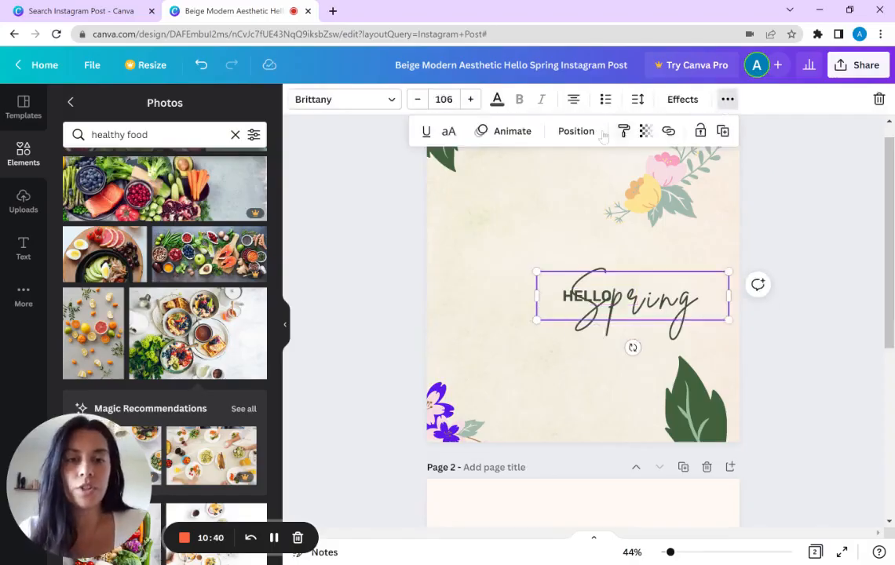
{"action": "left_click", "coordinate": [576, 131]}
{"action": "left_click", "coordinate": [515, 250]}
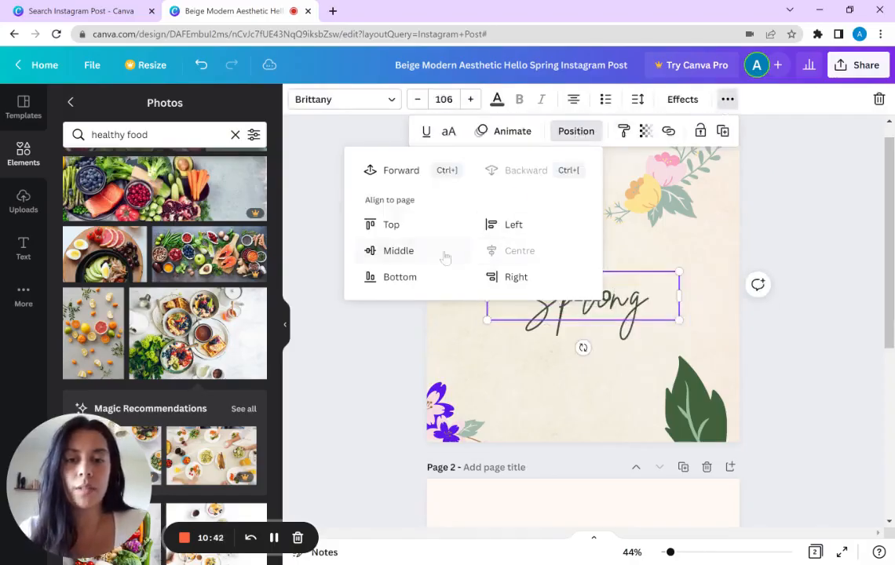
{"action": "left_click", "coordinate": [412, 250]}
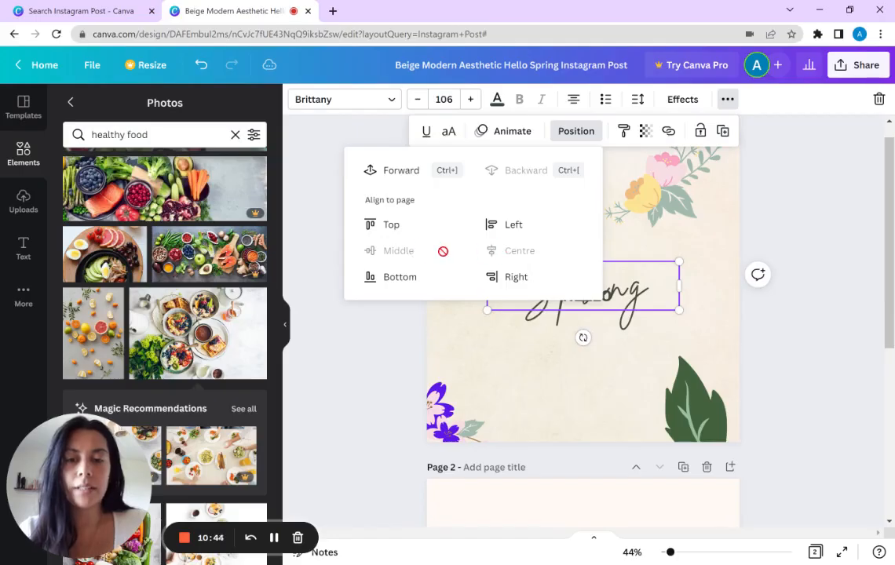
{"action": "left_click", "coordinate": [876, 246]}
{"action": "left_click", "coordinate": [601, 299]}
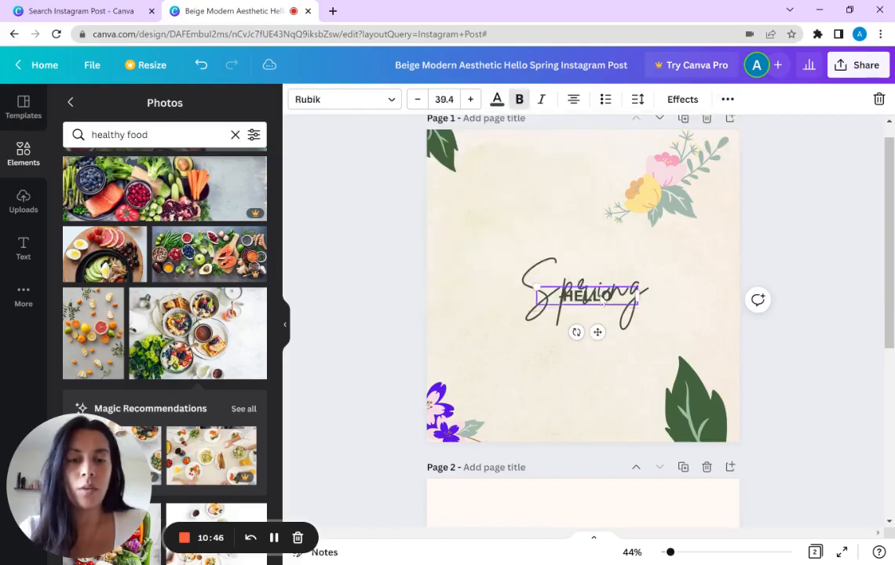
{"action": "key", "text": "Delete"}
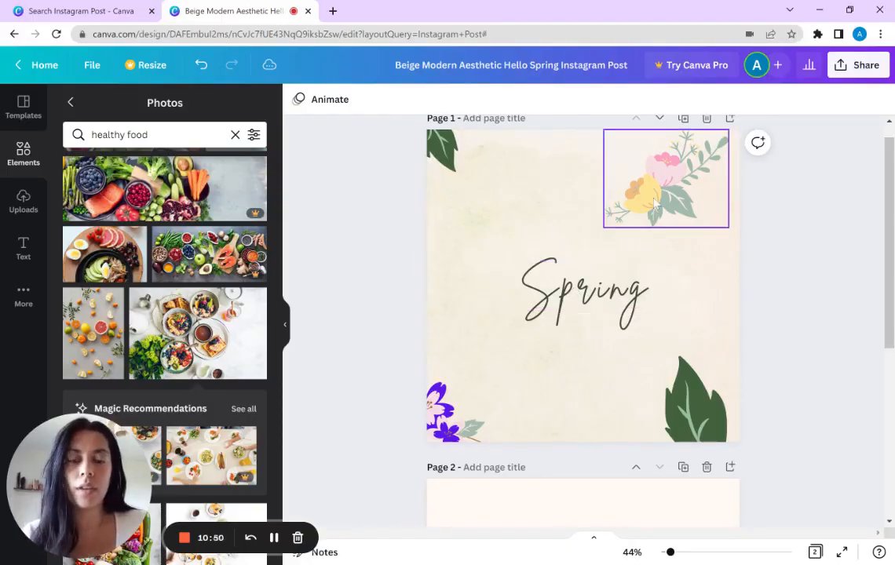
Step: Open the text animations for the Spring text and preview the available effects
{"action": "mouse_move", "coordinate": [581, 297]}
{"action": "left_mouse_down"}
{"action": "mouse_move", "coordinate": [575, 292]}
{"action": "mouse_move", "coordinate": [591, 265]}
{"action": "mouse_move", "coordinate": [581, 258]}
{"action": "mouse_move", "coordinate": [581, 291]}
{"action": "left_mouse_up"}
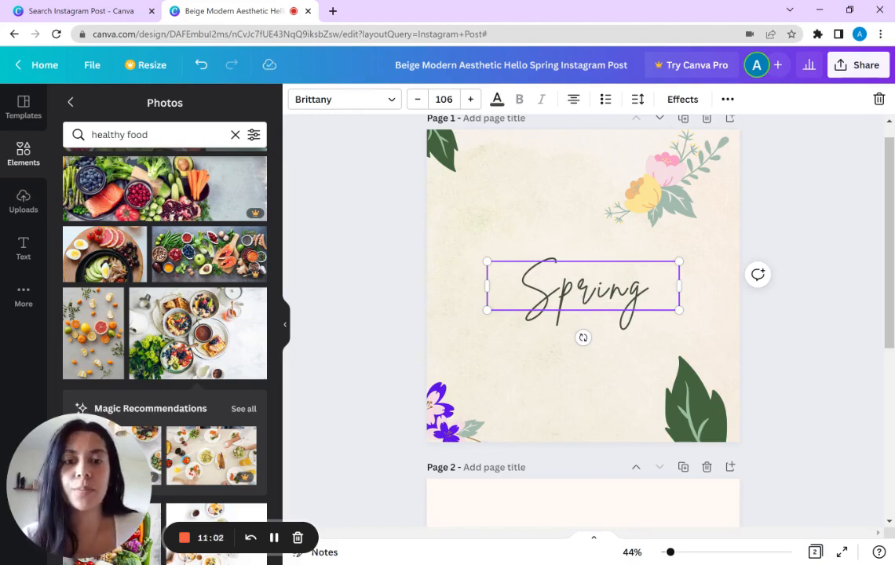
{"action": "left_click", "coordinate": [728, 99]}
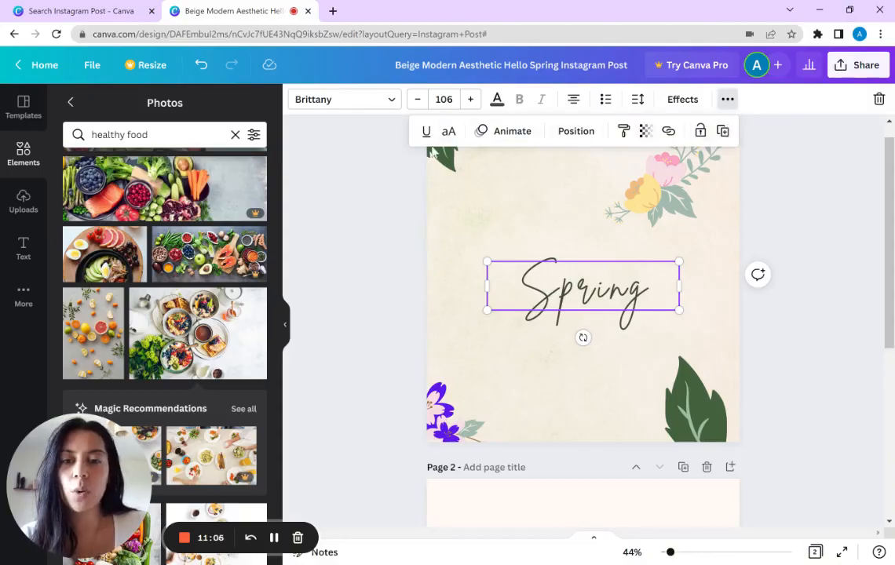
{"action": "left_click", "coordinate": [510, 132]}
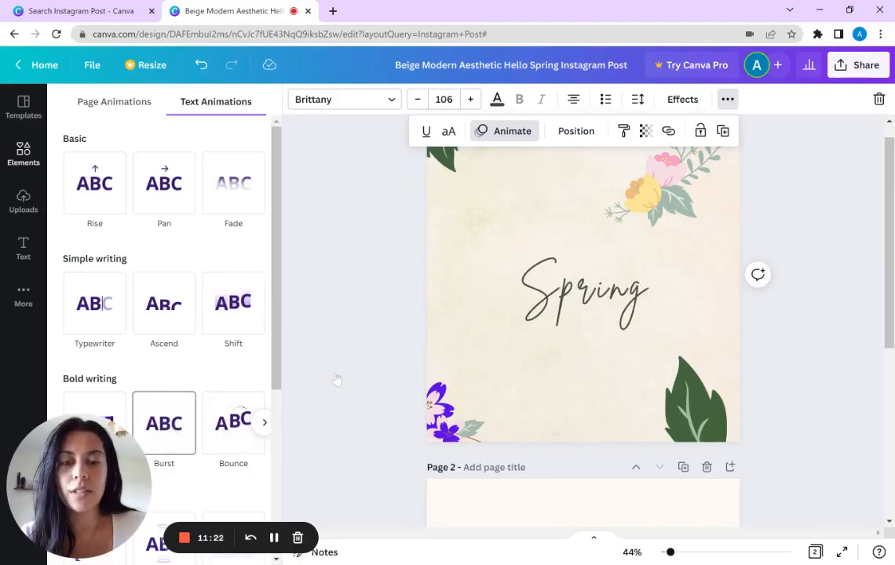
Step: Try uppercase and underline formatting on the Spring text, switching each one off again
{"action": "left_click", "coordinate": [448, 132]}
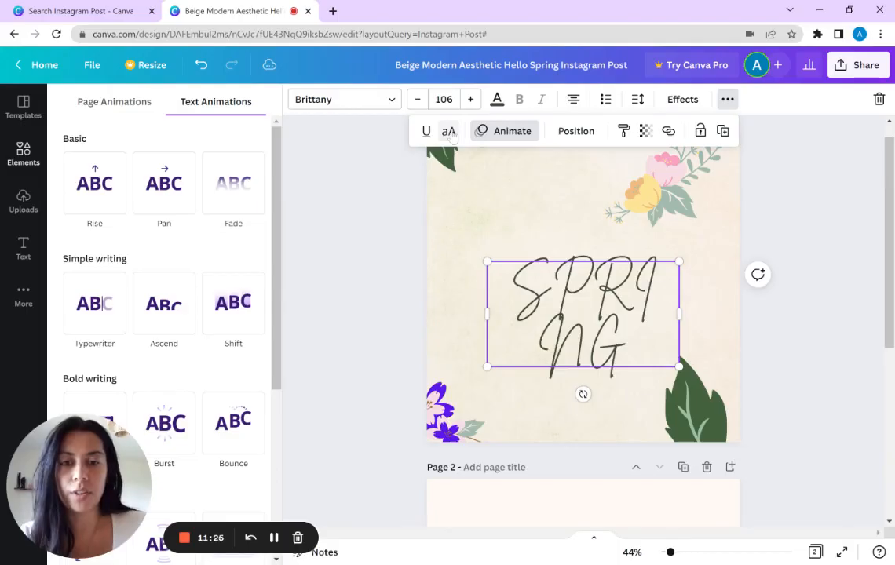
{"action": "left_click", "coordinate": [449, 133]}
{"action": "left_click", "coordinate": [426, 131]}
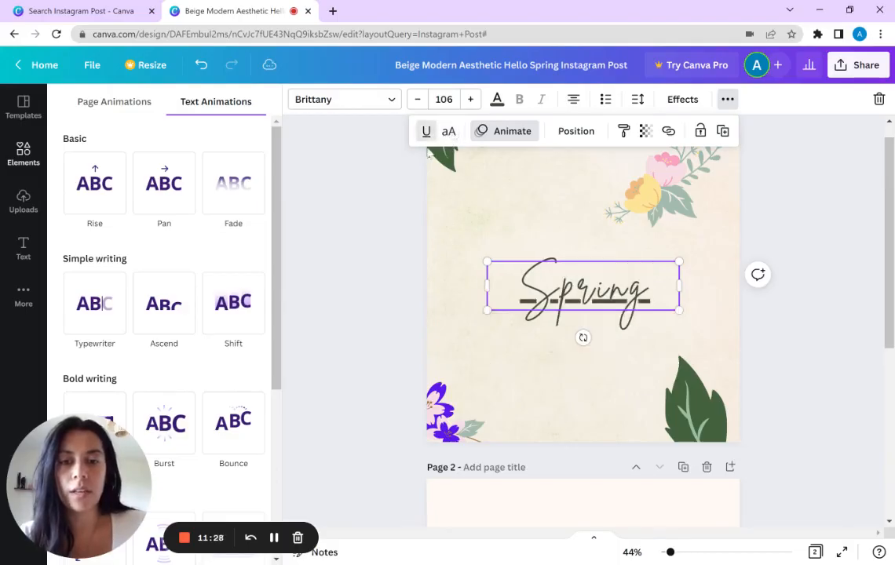
{"action": "left_click", "coordinate": [426, 132]}
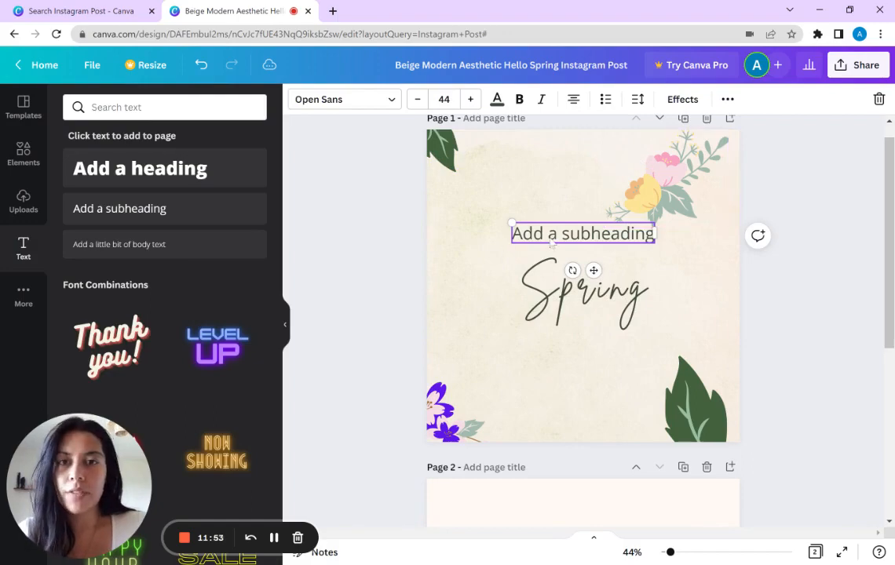
{"action": "left_click", "coordinate": [727, 98]}
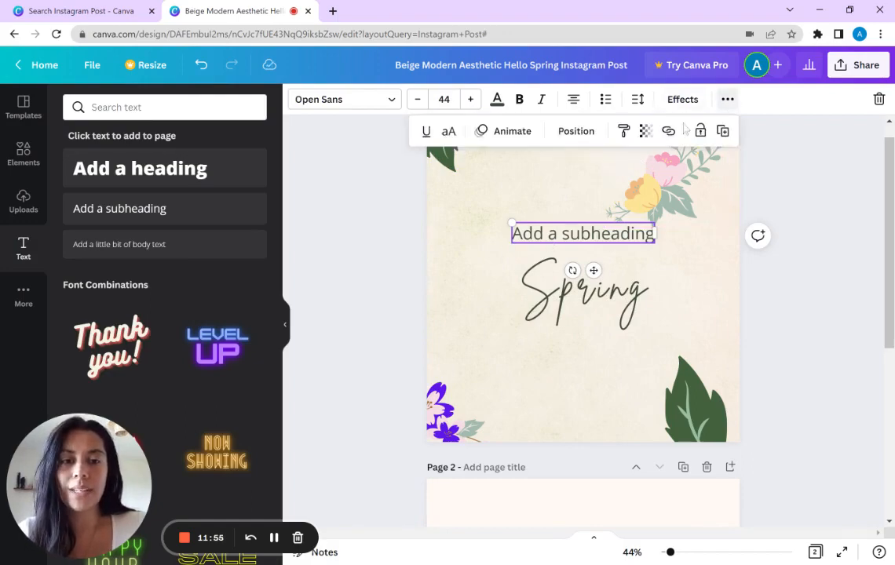
{"action": "left_click", "coordinate": [668, 132]}
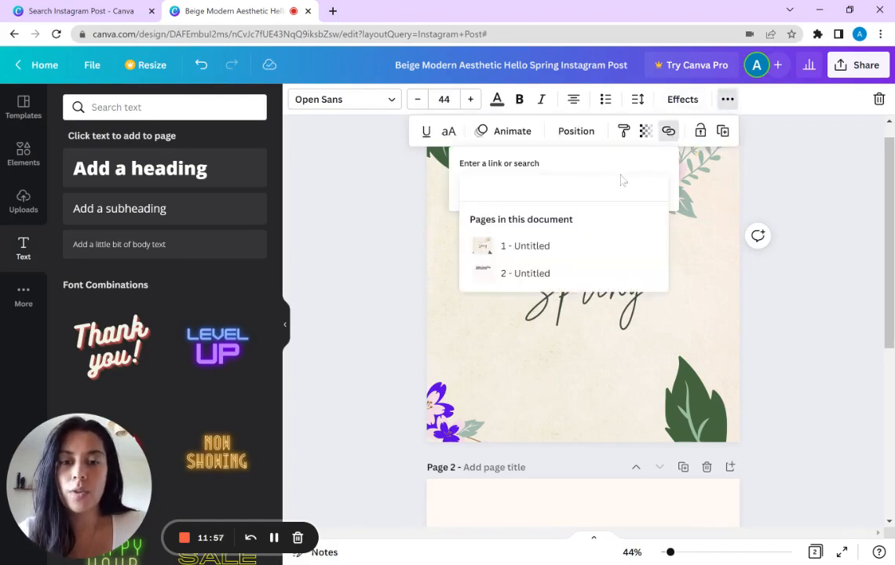
{"action": "type", "text": "www"}
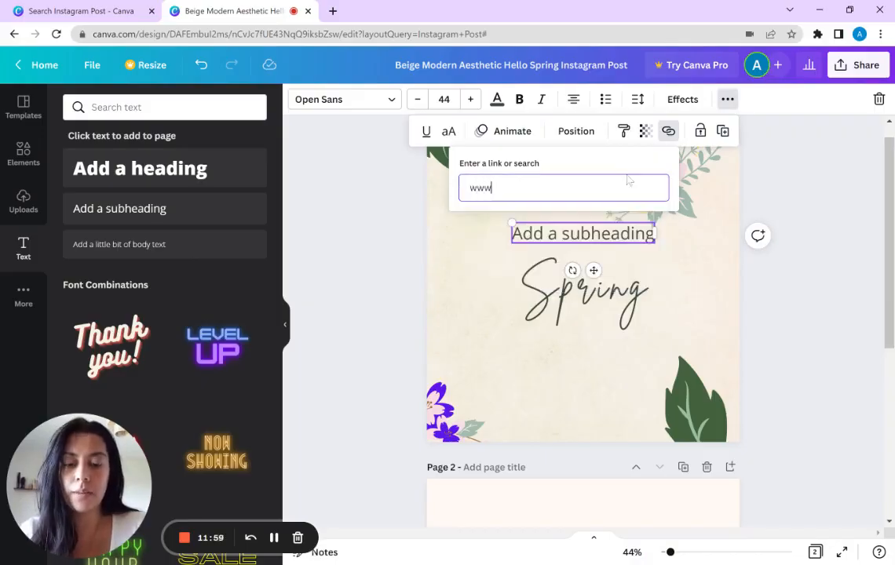
{"action": "type", "text": ".bloomyourbiz"}
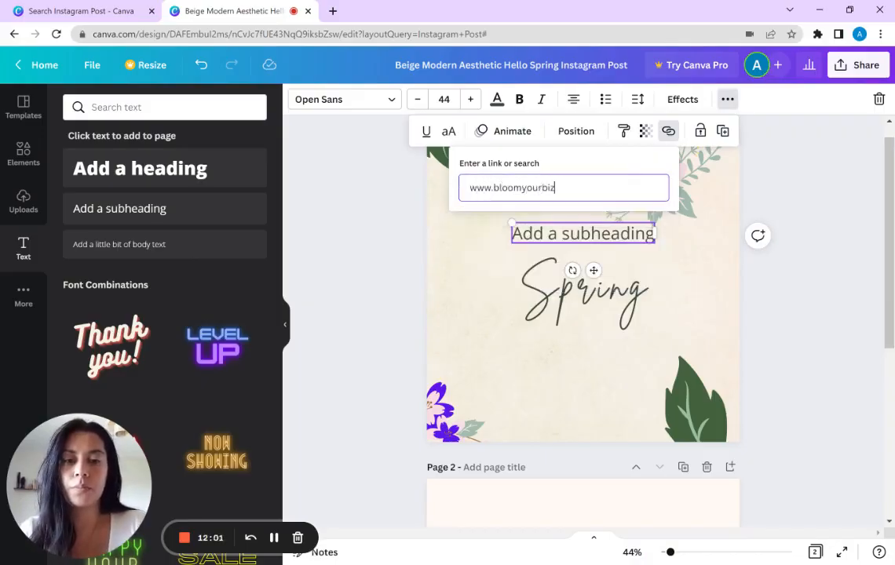
{"action": "type", "text": ".co"}
{"action": "key", "text": "Return"}
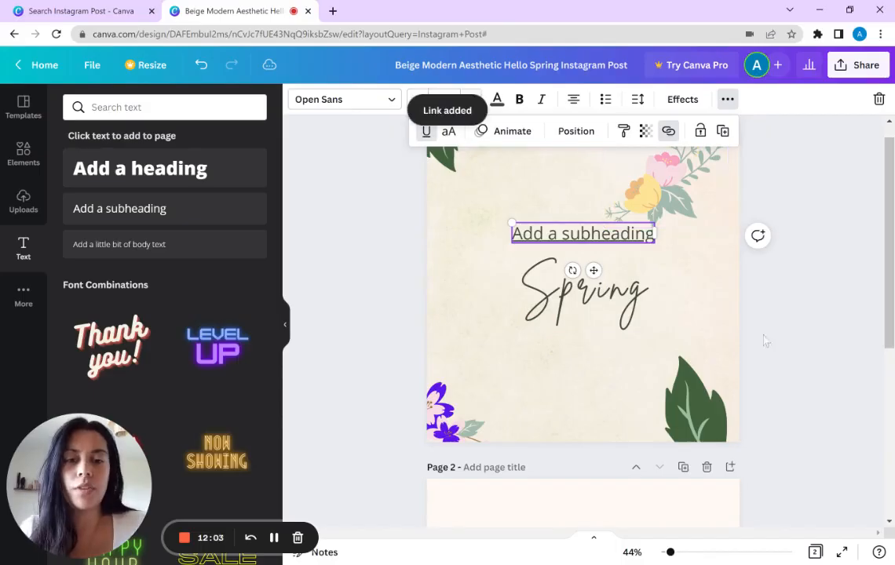
Step: Move the Spring text down near the page's lower part and shift the linked subheading down to sit above it
{"action": "left_click_drag", "start_coordinate": [601, 304], "coordinate": [601, 372]}
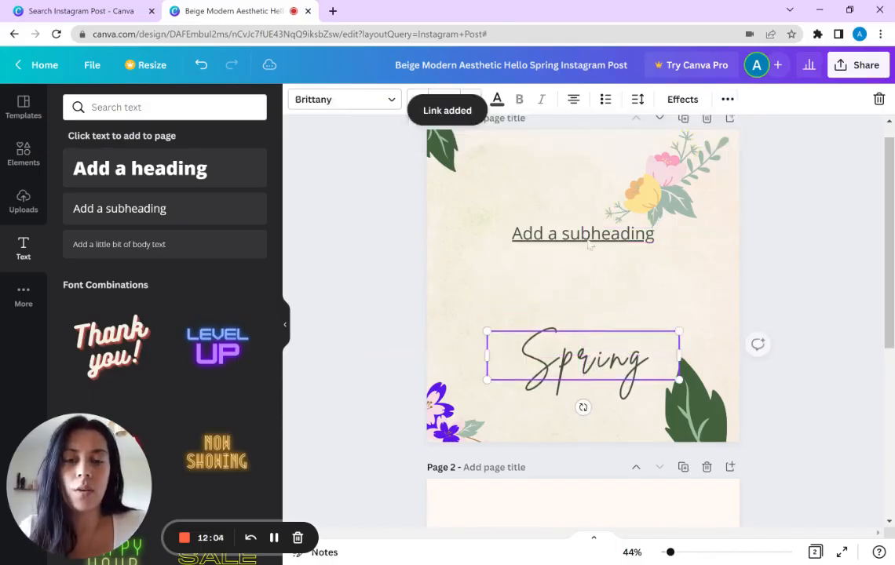
{"action": "left_click", "coordinate": [590, 233]}
{"action": "left_click_drag", "start_coordinate": [589, 233], "coordinate": [592, 277]}
{"action": "left_click", "coordinate": [675, 316]}
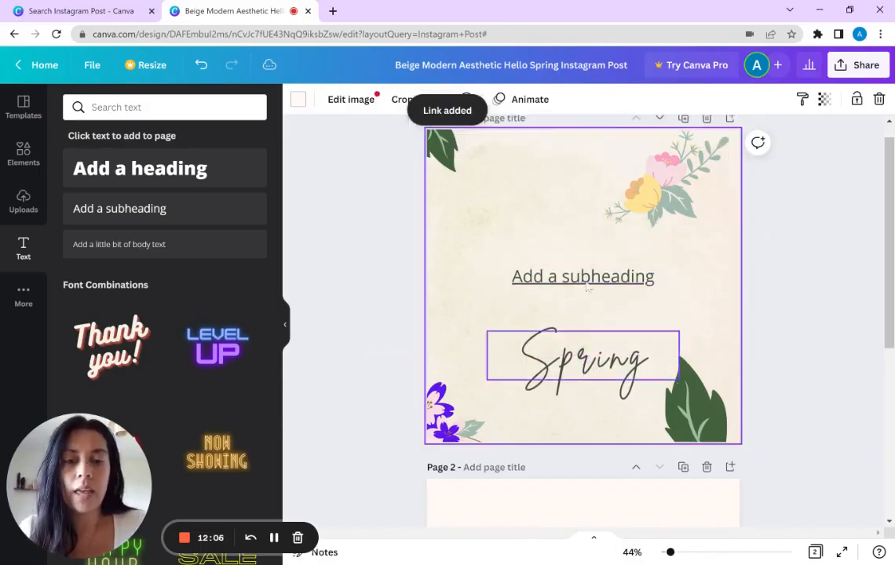
Step: Open the design's download settings, choose PDF Standard as the file type, and close them without downloading
{"action": "left_click", "coordinate": [873, 70]}
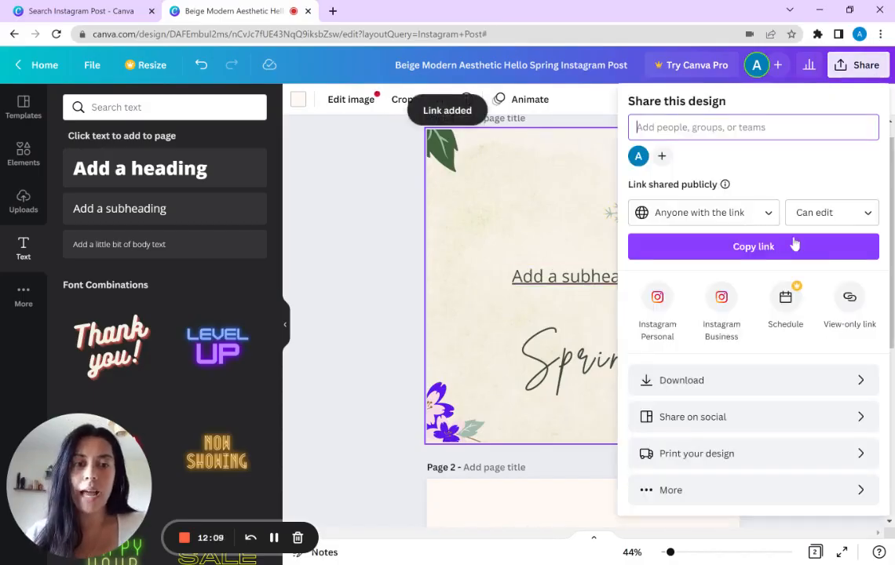
{"action": "left_click", "coordinate": [714, 381]}
{"action": "left_click", "coordinate": [704, 157]}
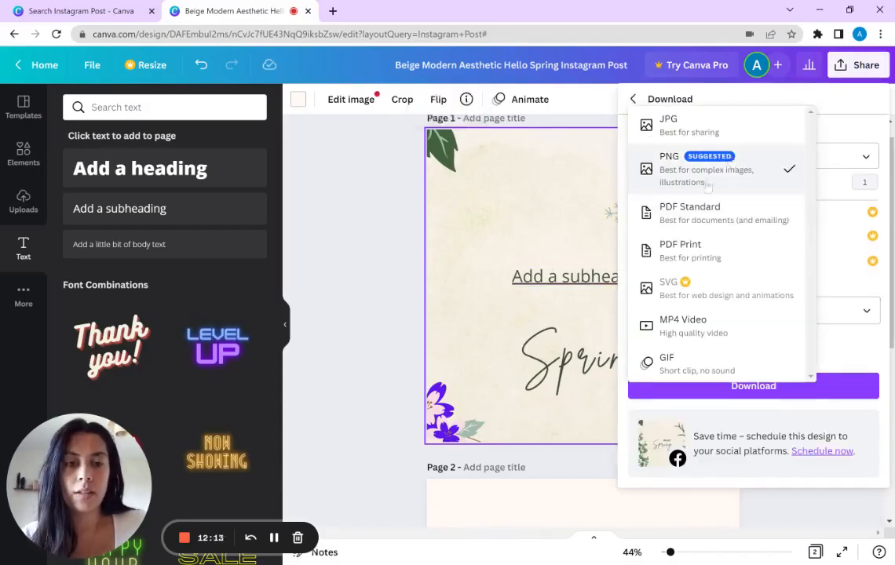
{"action": "left_click", "coordinate": [681, 223]}
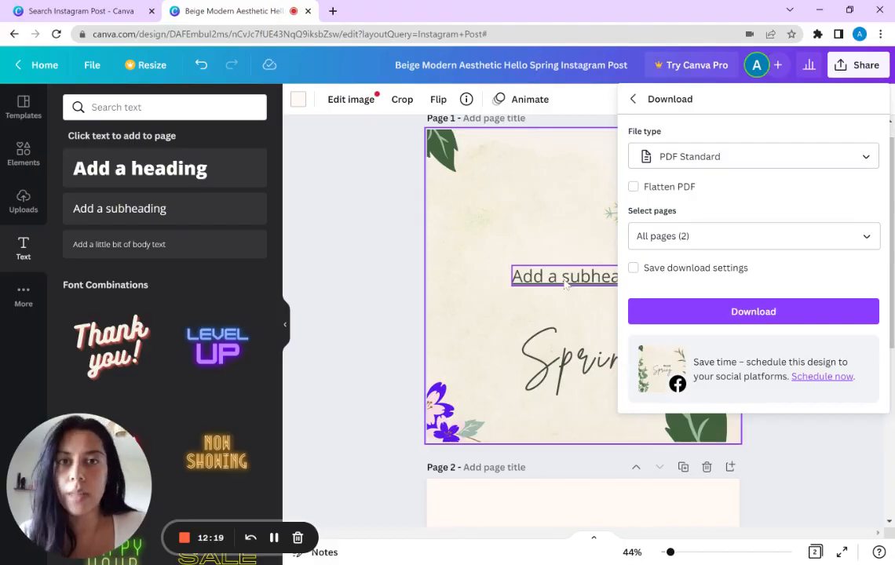
{"action": "left_click", "coordinate": [565, 255]}
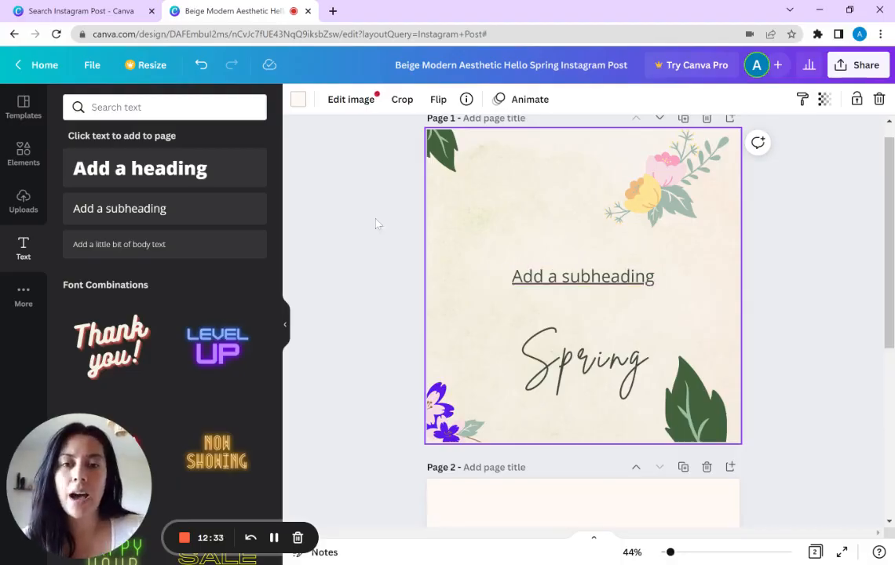
Step: Delete the linked subheading text and align the Spring text to the middle of the page
{"action": "left_click", "coordinate": [582, 276]}
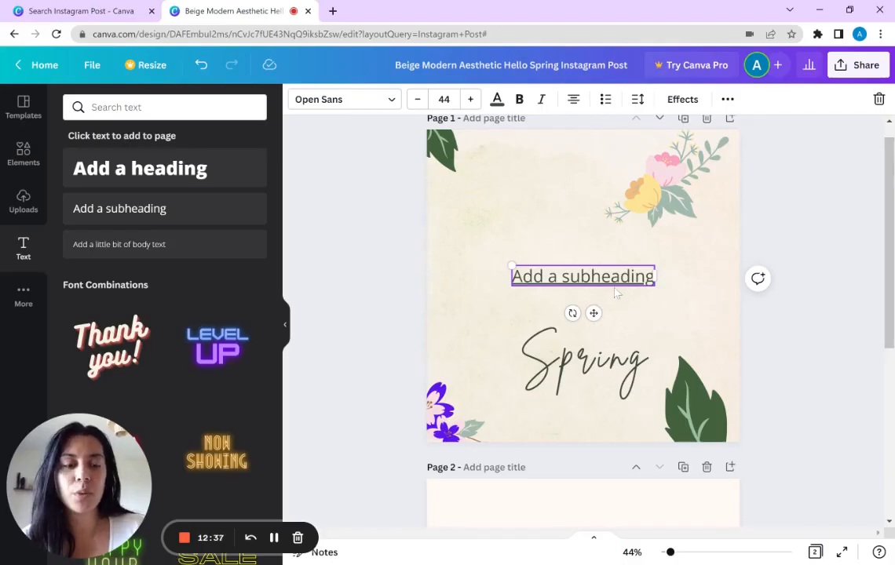
{"action": "key", "text": "Delete"}
{"action": "left_click", "coordinate": [603, 370]}
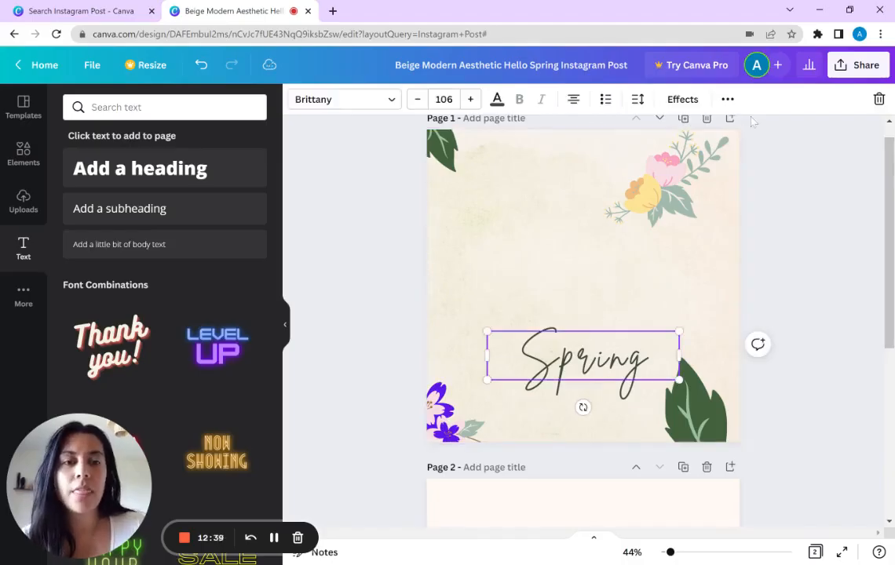
{"action": "left_click", "coordinate": [584, 132]}
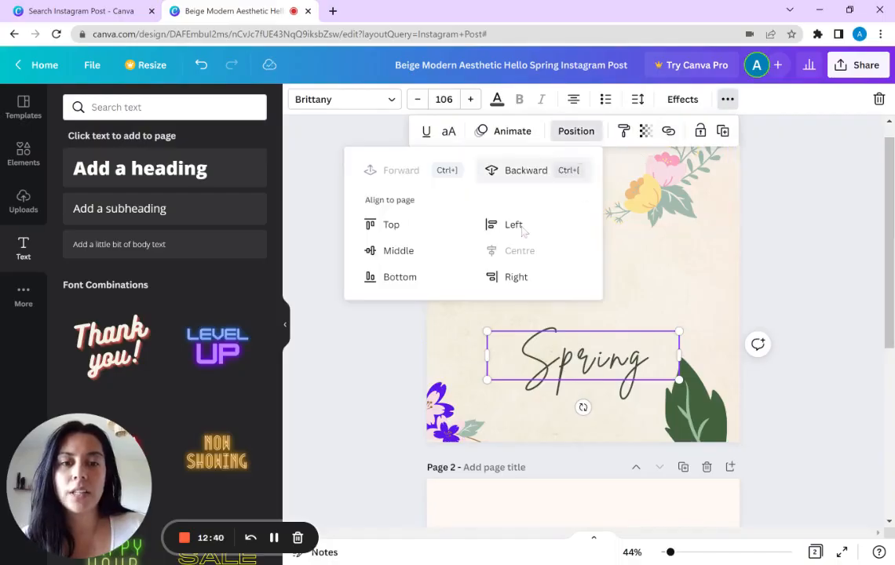
{"action": "left_click", "coordinate": [401, 249]}
{"action": "left_click", "coordinate": [782, 235]}
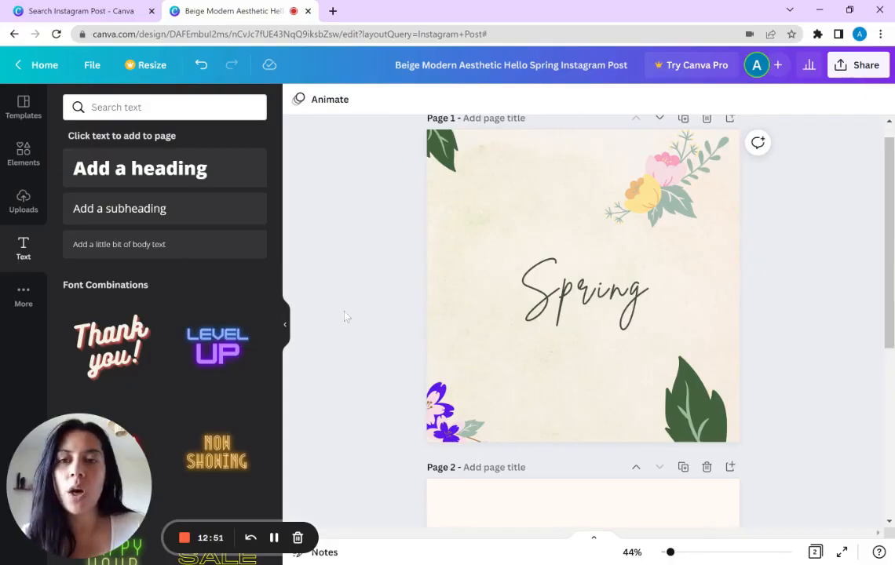
Step: Move the pink and yellow flower graphic on page 1 further into the page's upper-right corner
{"action": "scroll", "coordinate": [345, 318], "scroll_direction": "up", "scroll_amount": 1}
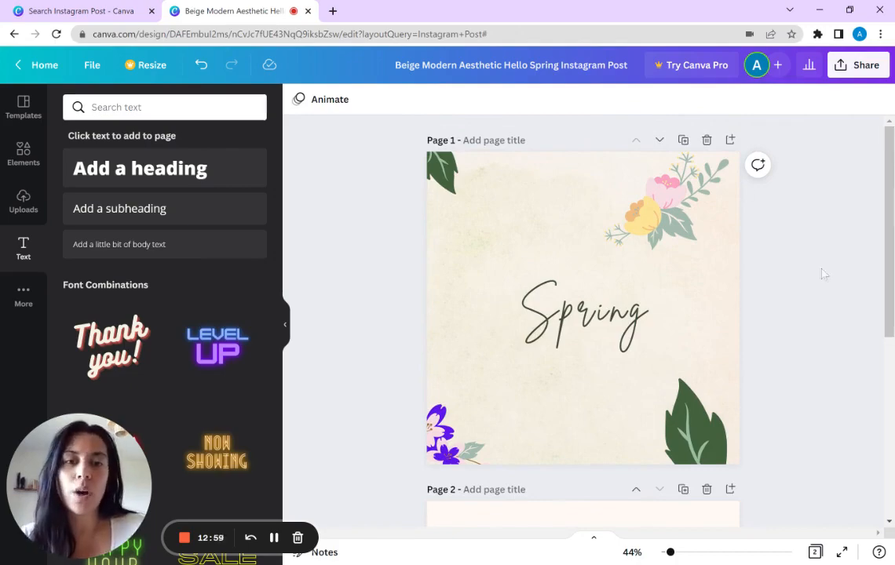
{"action": "left_click_drag", "start_coordinate": [685, 210], "coordinate": [707, 207]}
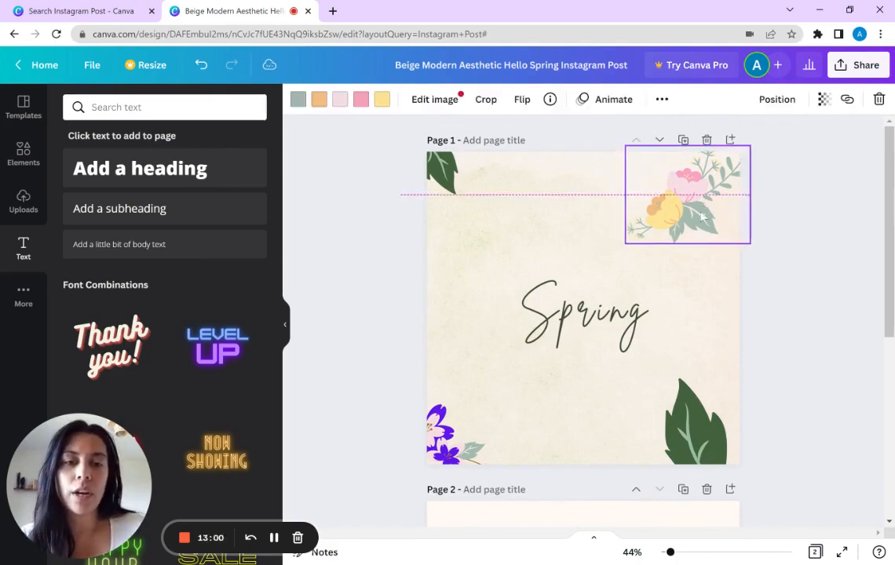
{"action": "left_click", "coordinate": [785, 262]}
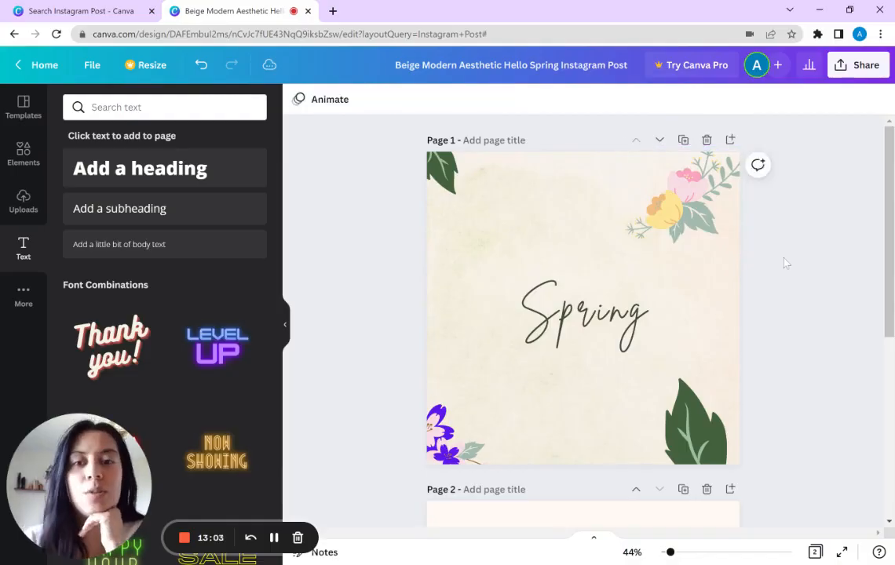